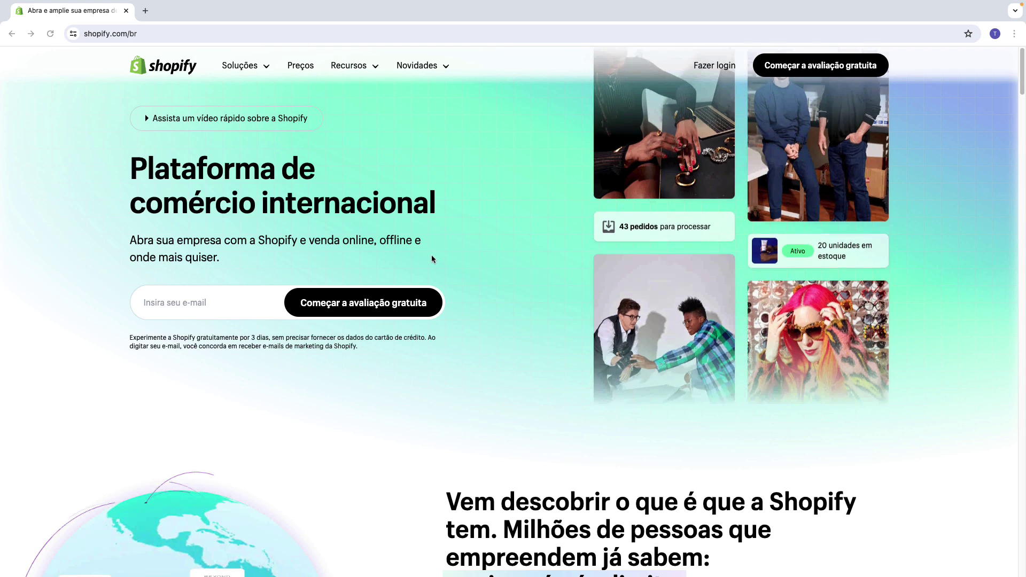
Log in to the store admin and open the Warehouse theme of the Loja virtual for customization
left_click(715, 65)
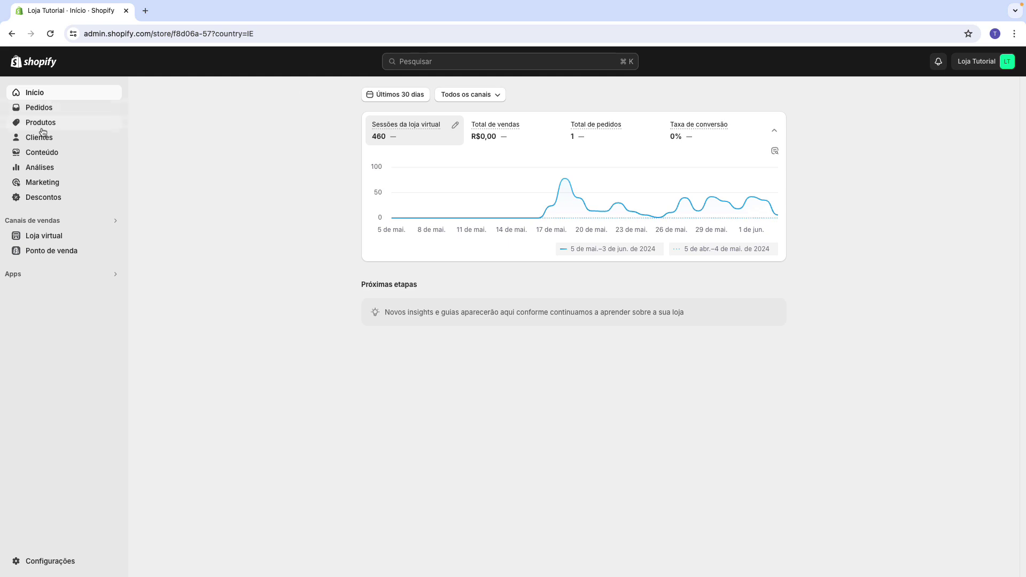
left_click(46, 238)
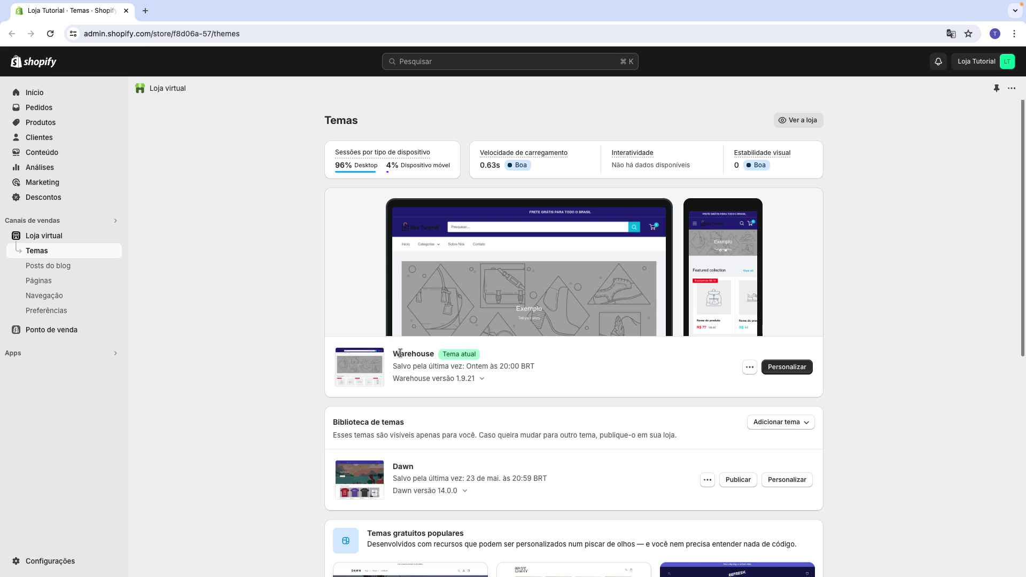
left_click(789, 372)
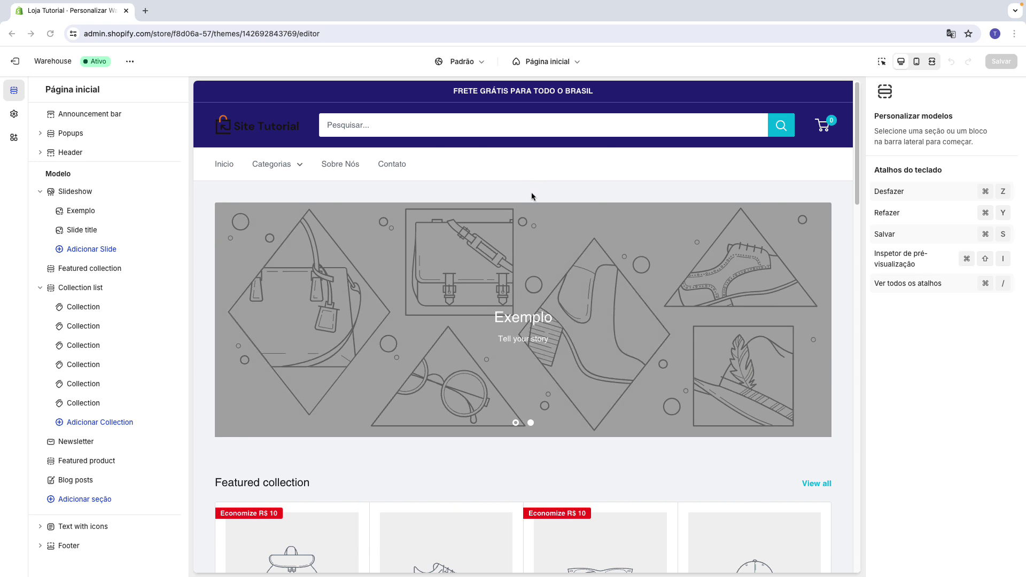
Load the default product template, Produto-padrão, in the theme editor
left_click(544, 63)
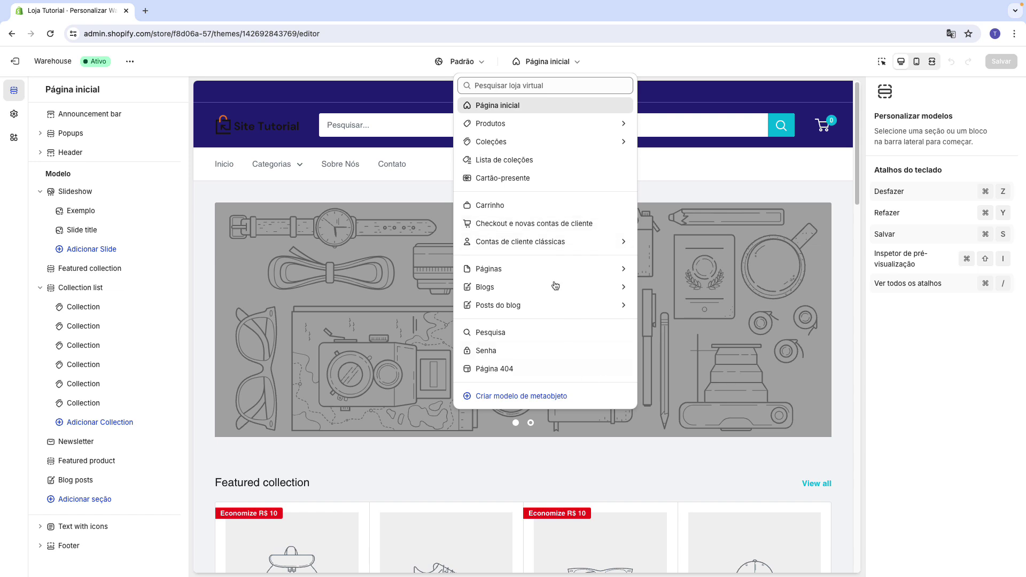
left_click(500, 124)
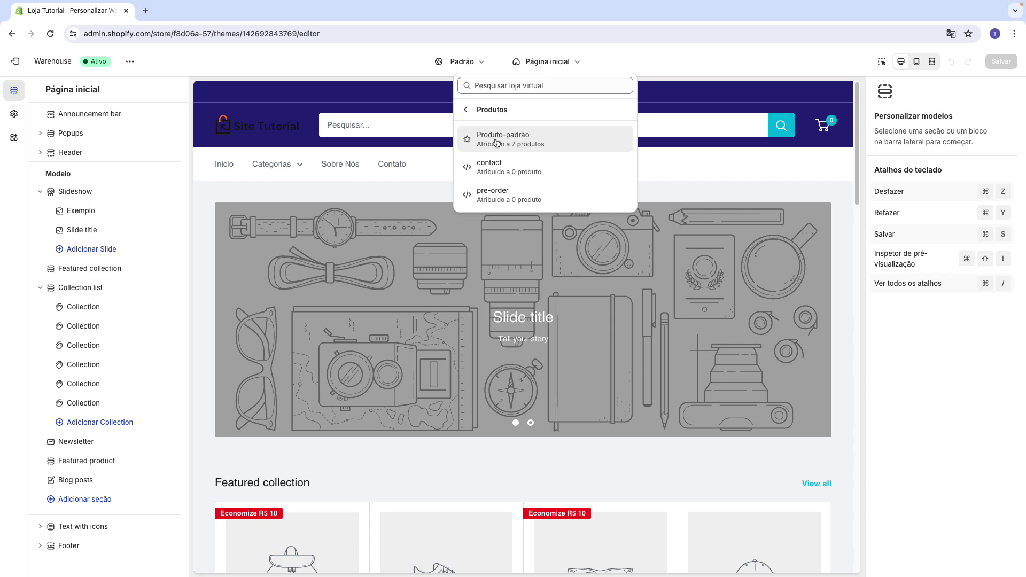
left_click(507, 141)
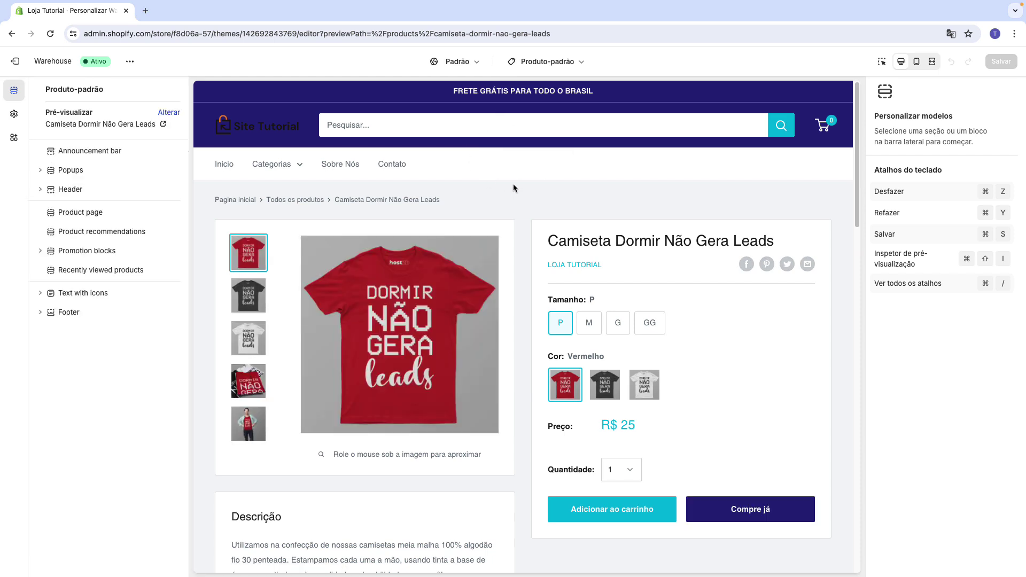
Open the Product page section's settings and look over the product preview down to the recommendations
scroll(514, 181, "down", 3)
scroll(529, 190, "down", 12)
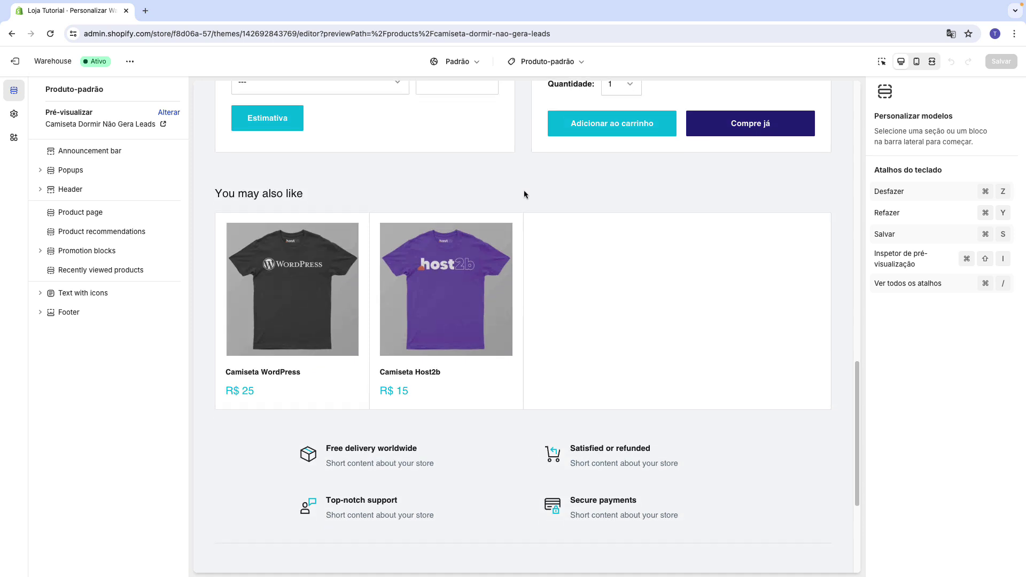
scroll(508, 194, "up", 15)
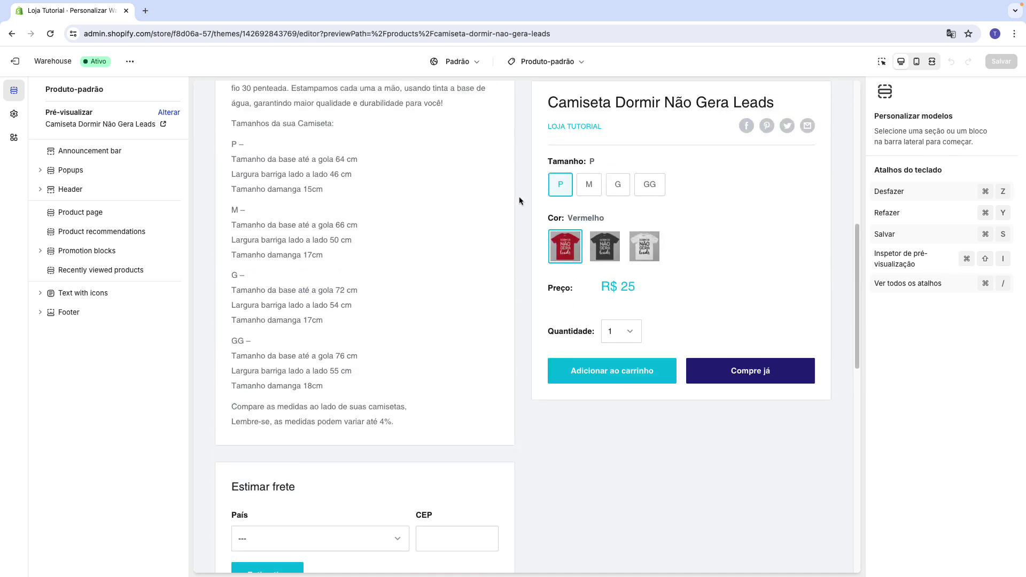
scroll(518, 198, "up", 1)
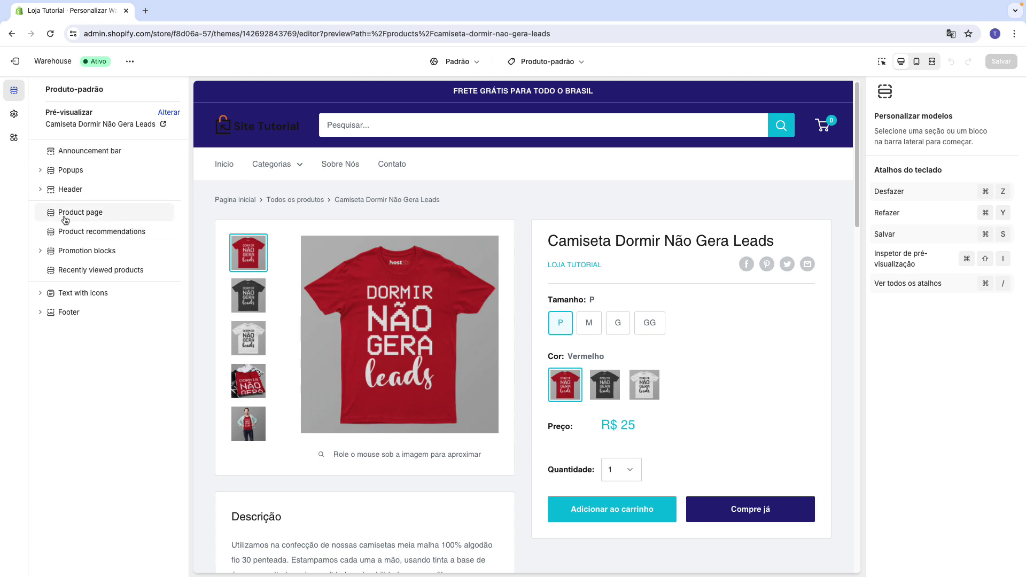
left_click(80, 216)
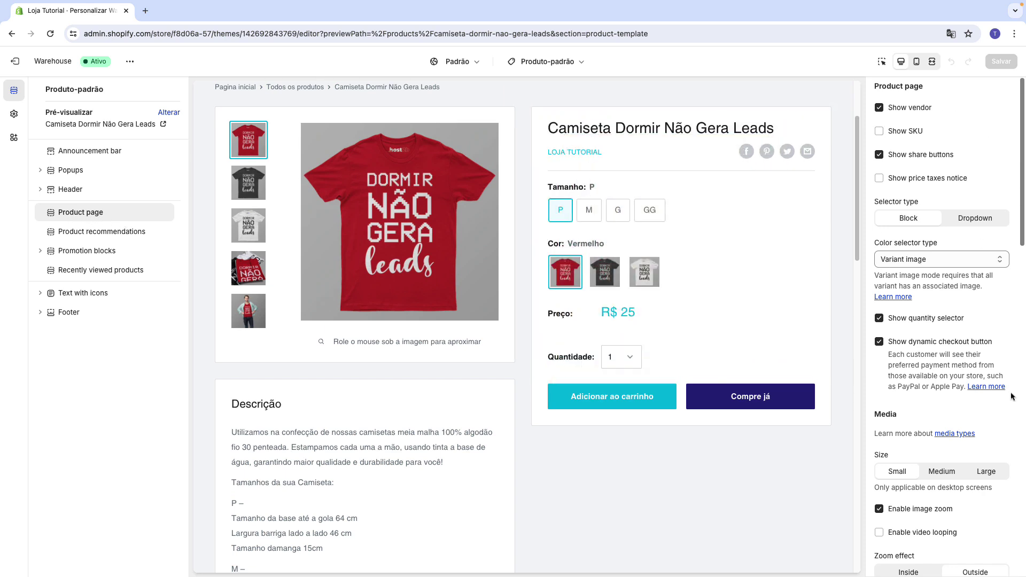
scroll(895, 285, "down", 9)
scroll(971, 354, "up", 9)
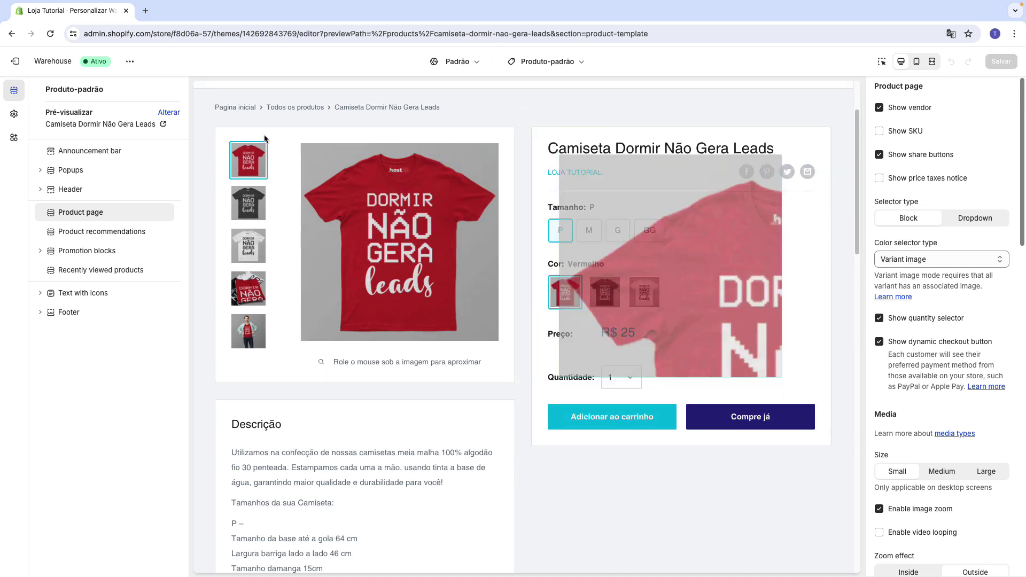
scroll(691, 281, "down", 5)
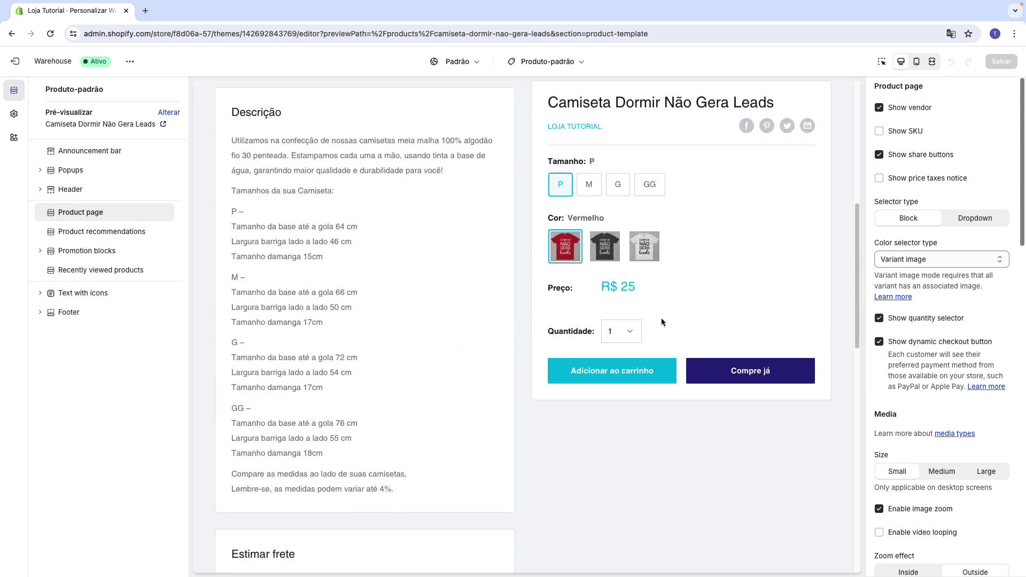
scroll(358, 385, "down", 4)
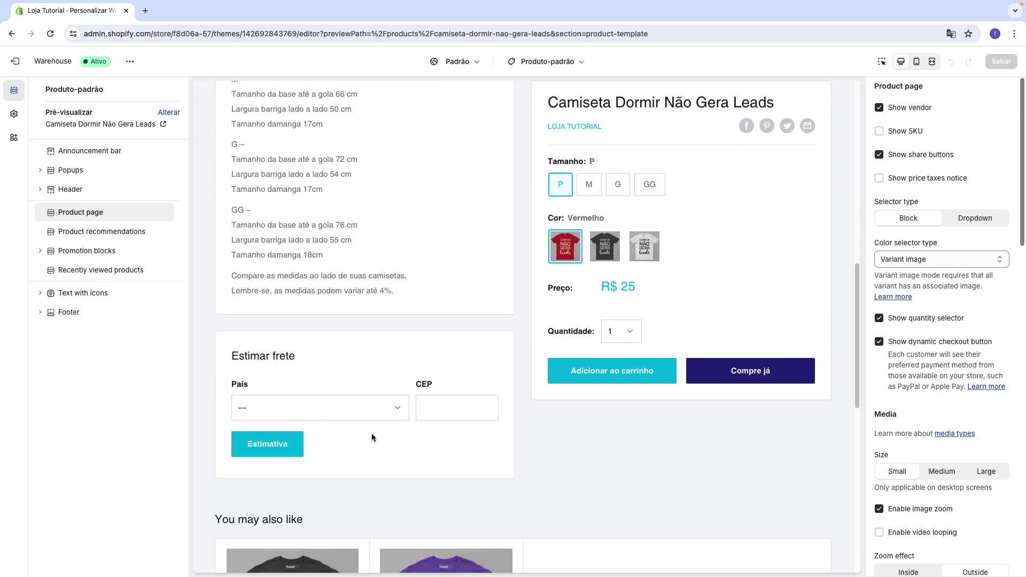
scroll(719, 325, "up", 10)
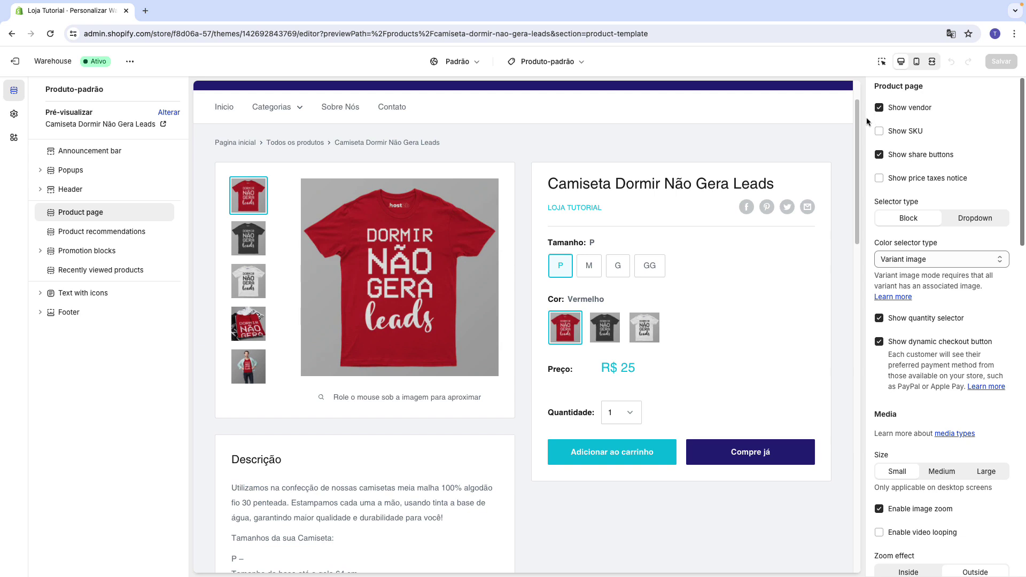
Try hiding the vendor and showing the SKU on the product page, and restore both options
left_click(894, 112)
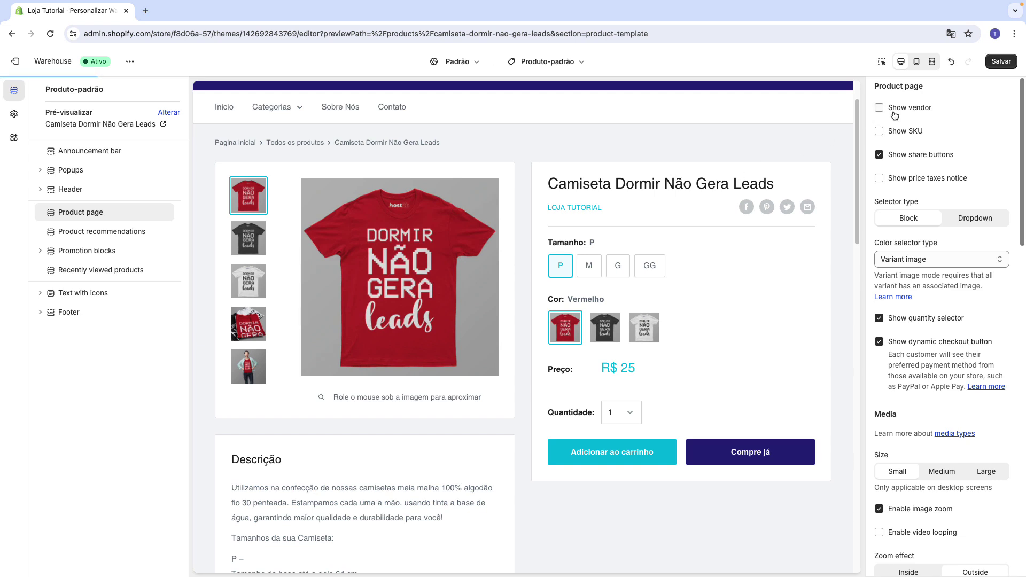
left_click(894, 116)
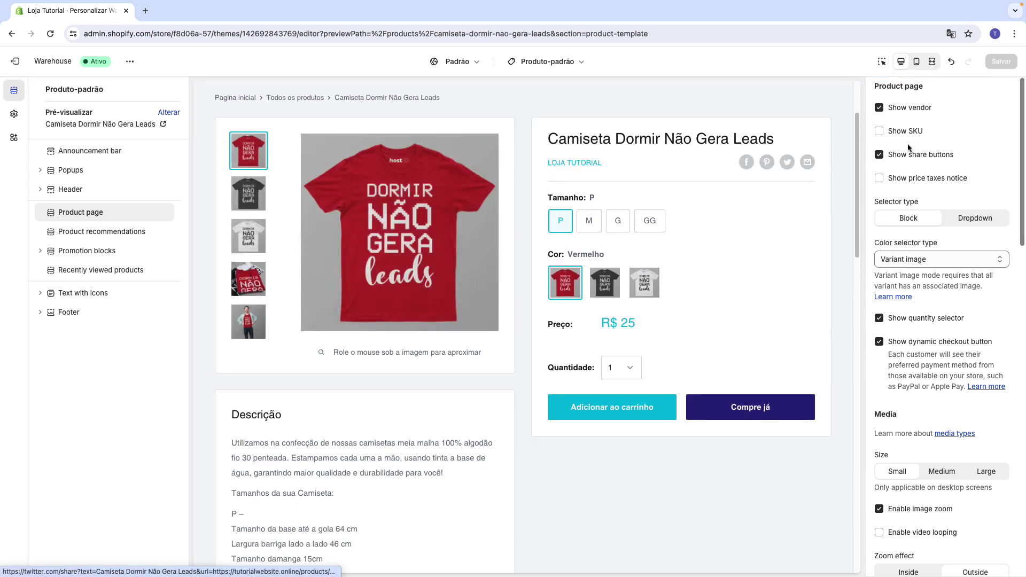
left_click(887, 141)
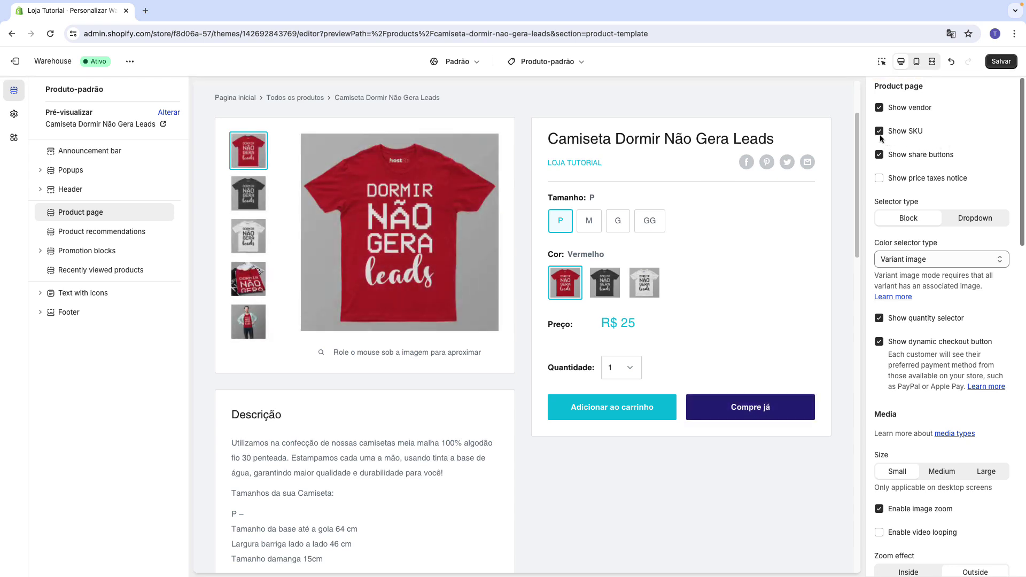
left_click(879, 133)
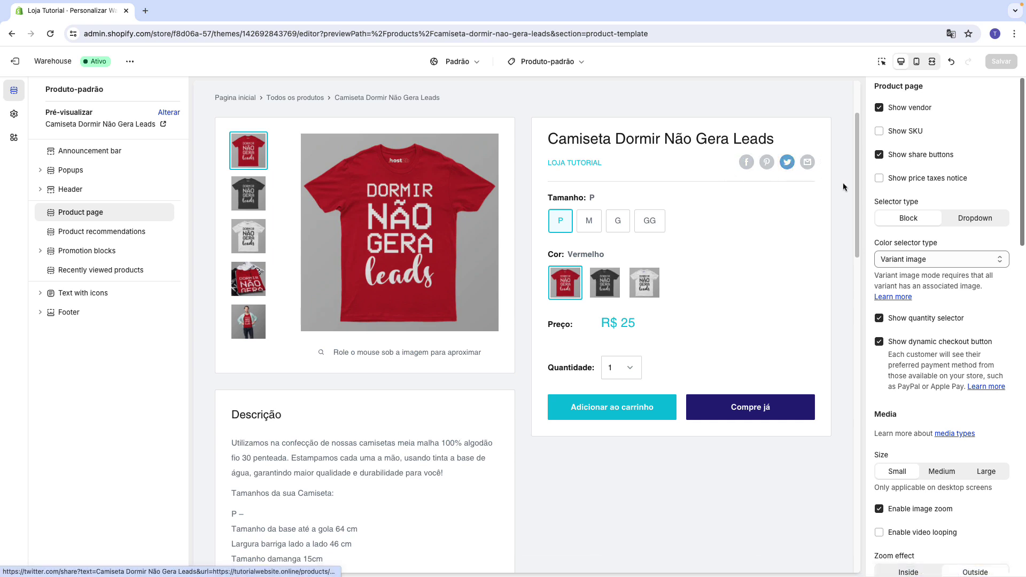
Try disabling the share buttons and enabling the price taxes notice, and restore both options
left_click(880, 155)
left_click(880, 155)
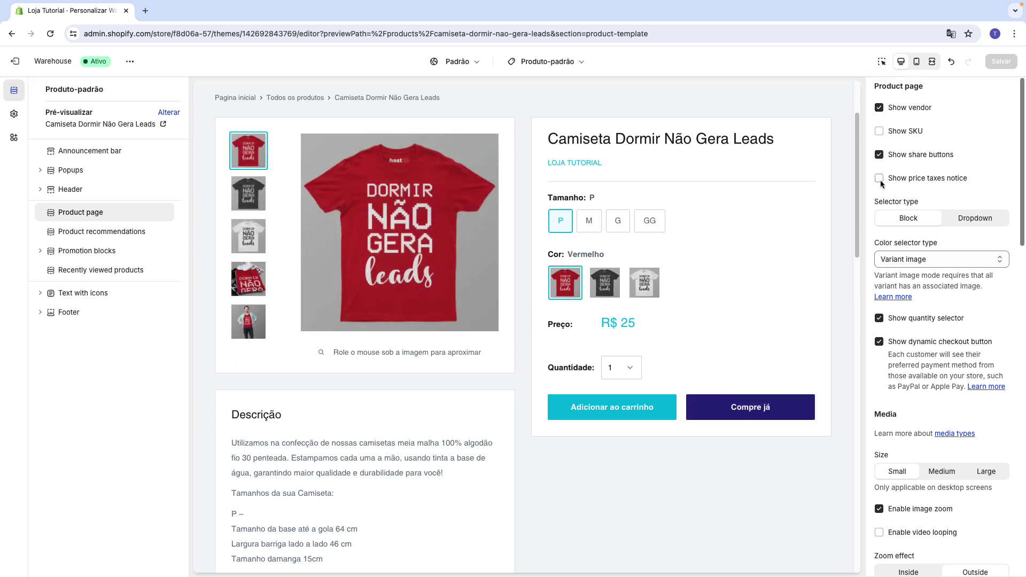
left_click(881, 178)
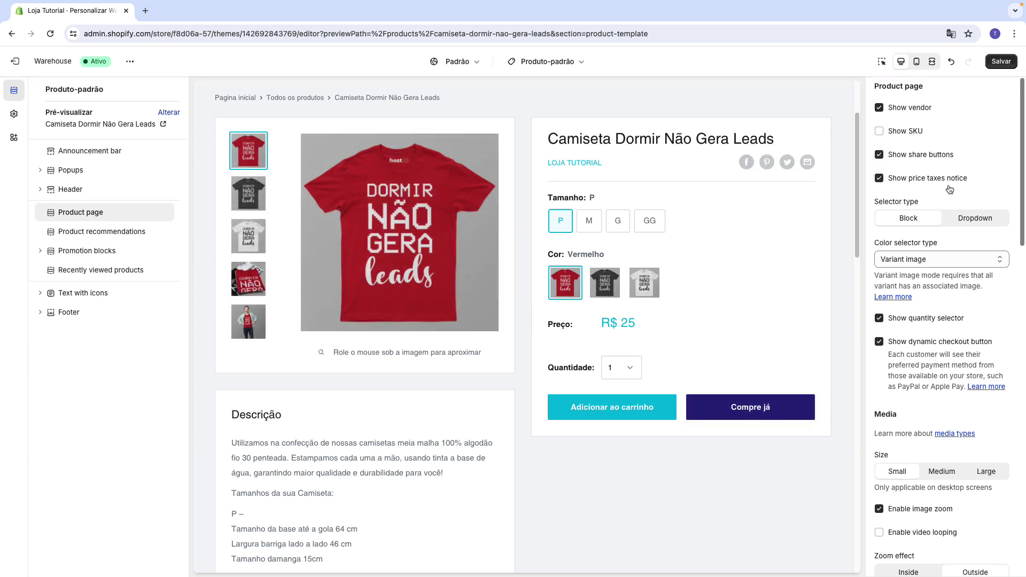
left_click(880, 180)
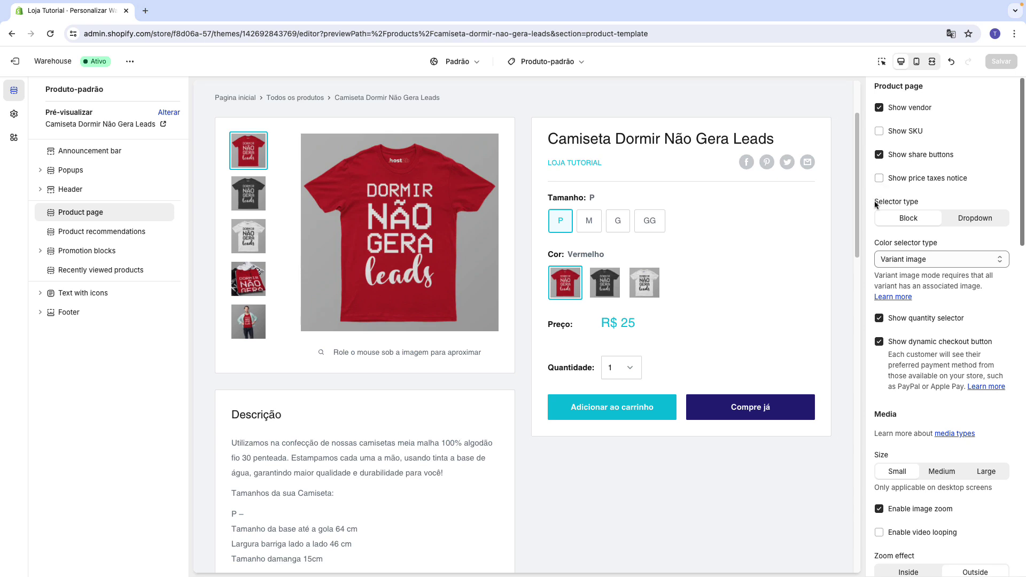
Try the Dropdown selector type, check the size list in the preview, and return the selector type to Block
left_click_drag(876, 204, 905, 204)
left_click(912, 205)
left_click(972, 220)
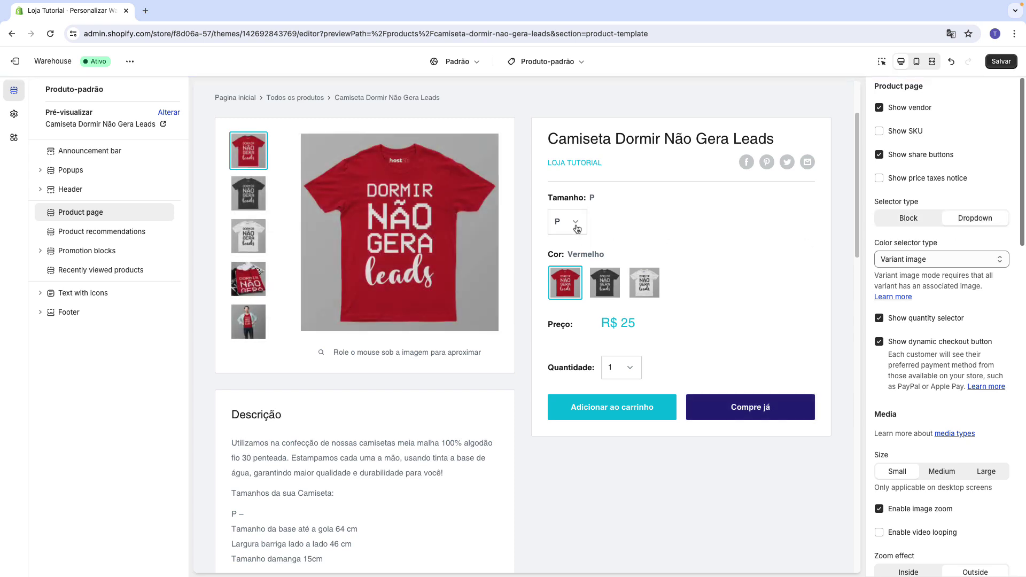
left_click(576, 229)
left_click(906, 222)
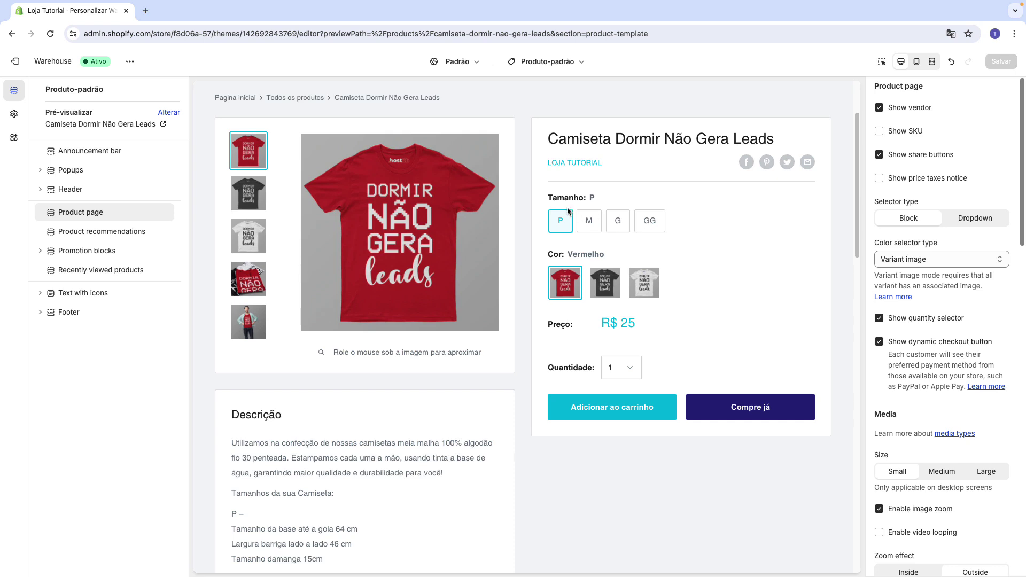
Try Block and Dropdown as the color selector type, and open the color list in the preview
left_click_drag(548, 252, 562, 255)
left_click_drag(876, 249, 886, 248)
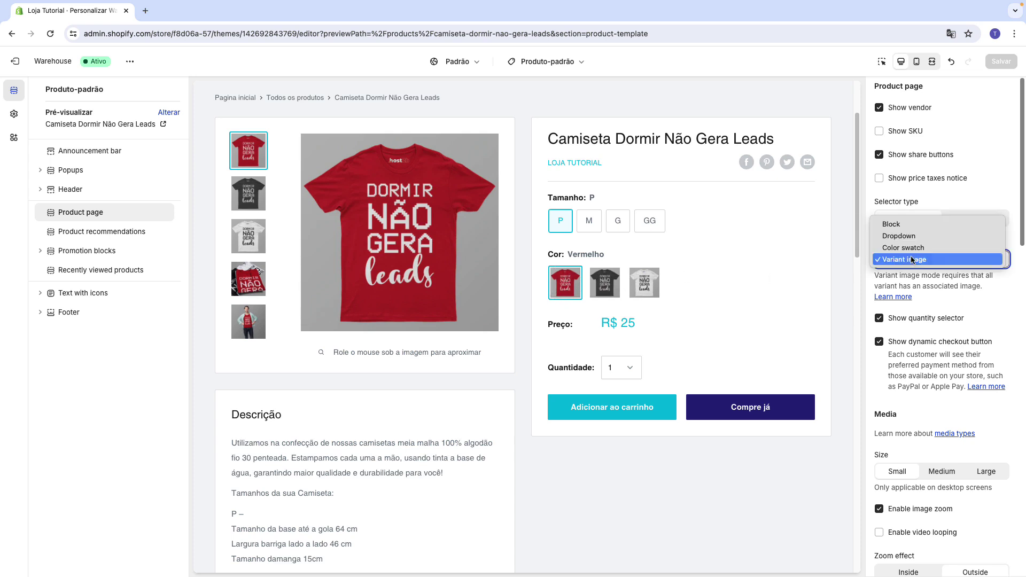
left_click(896, 224)
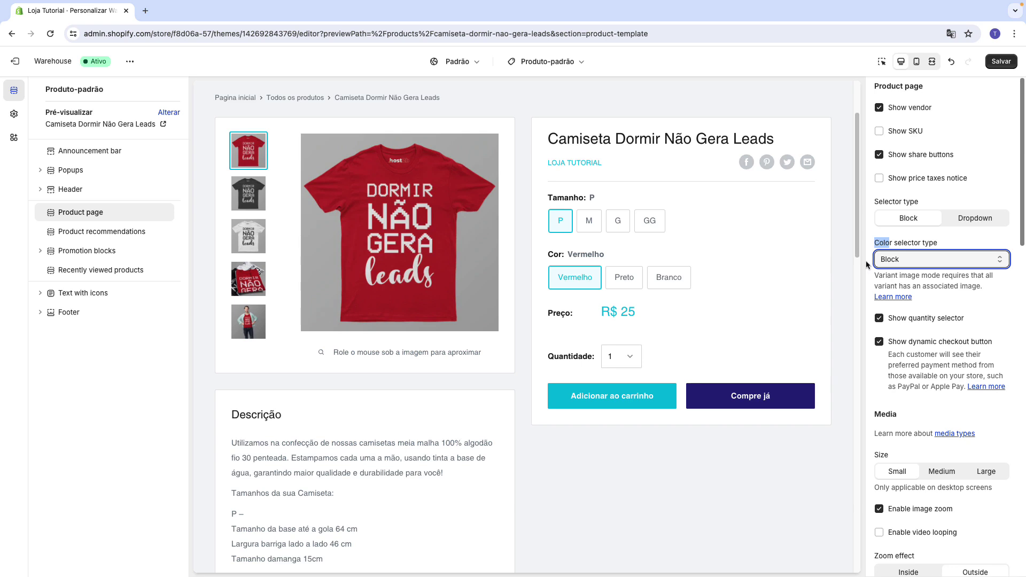
left_click(887, 259)
left_click(882, 259)
key("Down")
left_click(582, 279)
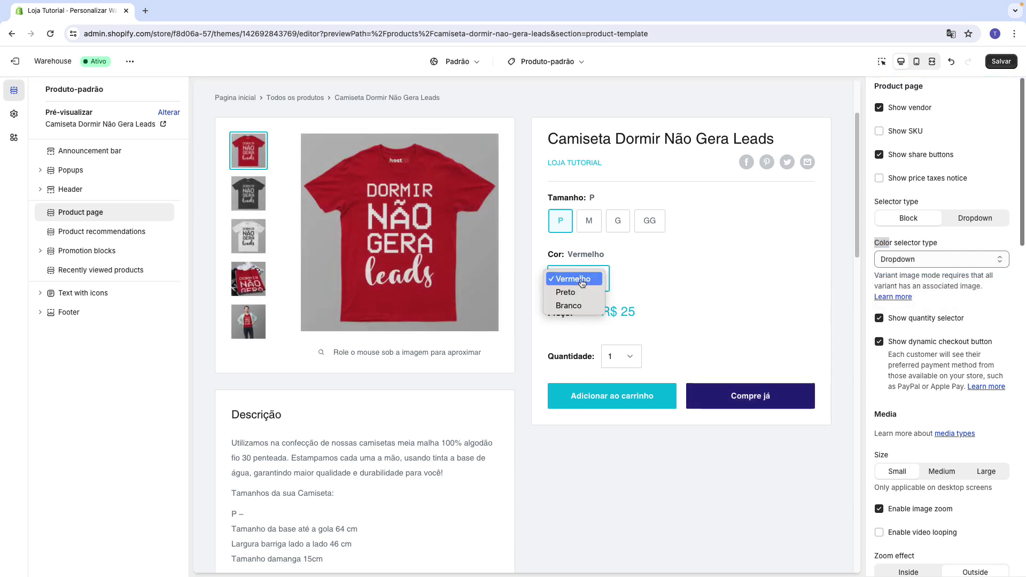
Try Color swatch as the color selector type and select the Preto and Branco swatches in the preview
left_click(932, 255)
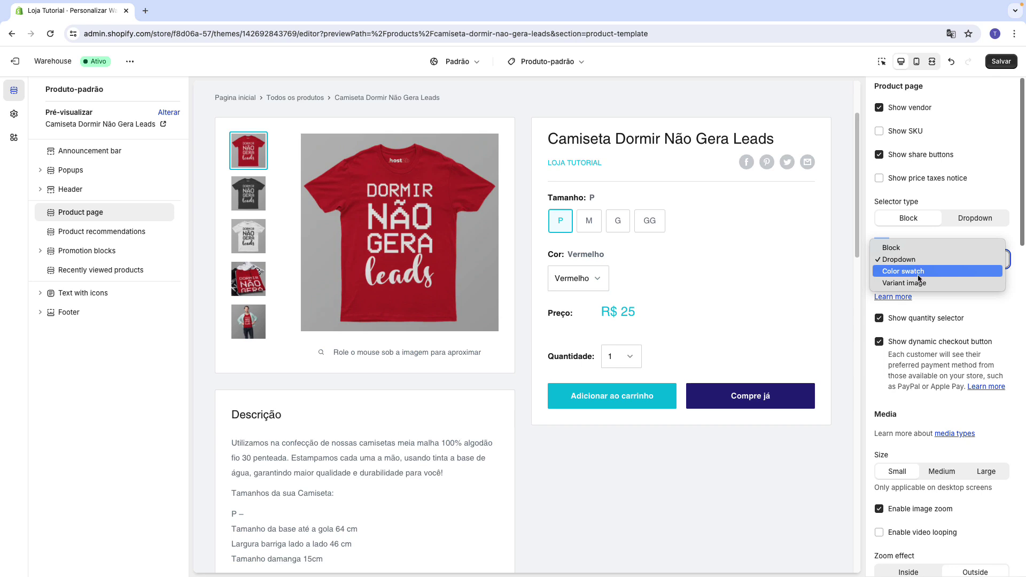
left_click(890, 273)
left_click(588, 278)
left_click(616, 280)
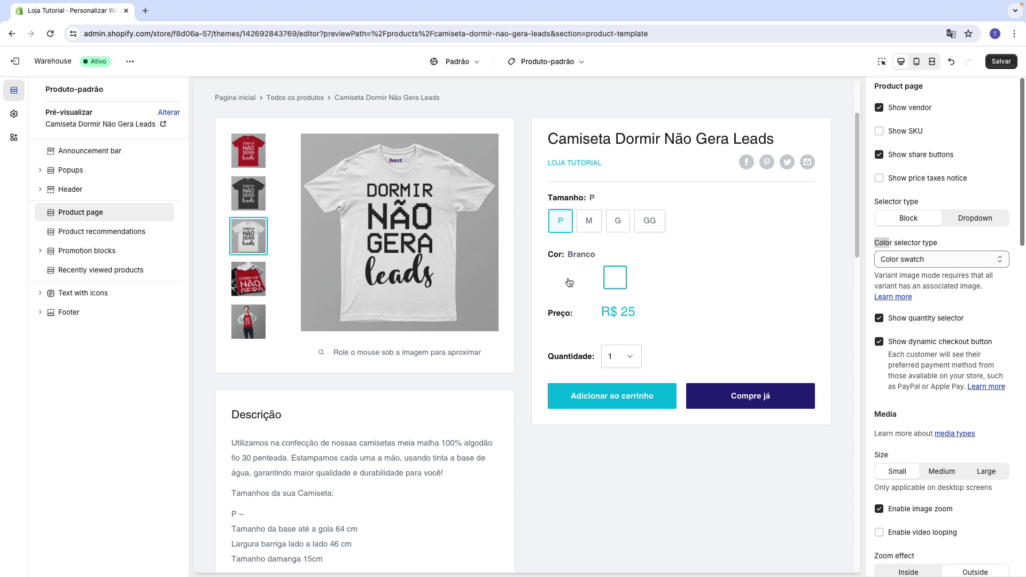
Examine the color swatches in the preview by switching repeatedly between Vermelho, Preto and Branco, ending on Vermelho
double_click(581, 255)
left_click(587, 278)
left_click(568, 277)
left_click_drag(572, 258, 589, 259)
left_click(563, 272)
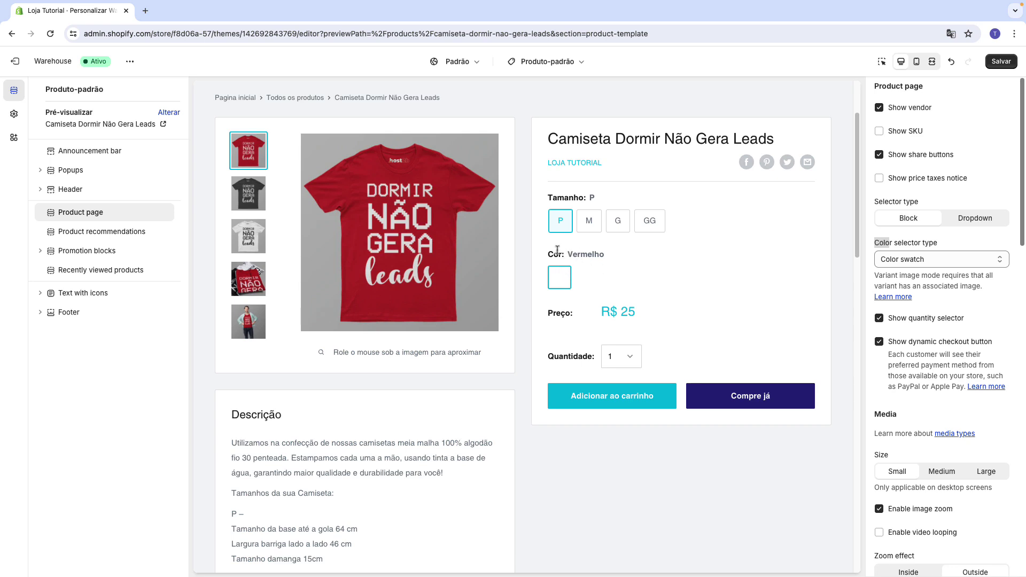
left_click(587, 283)
left_click(614, 281)
left_click(568, 277)
left_click(594, 282)
left_click(567, 271)
left_click(616, 278)
left_click(588, 277)
left_click(564, 275)
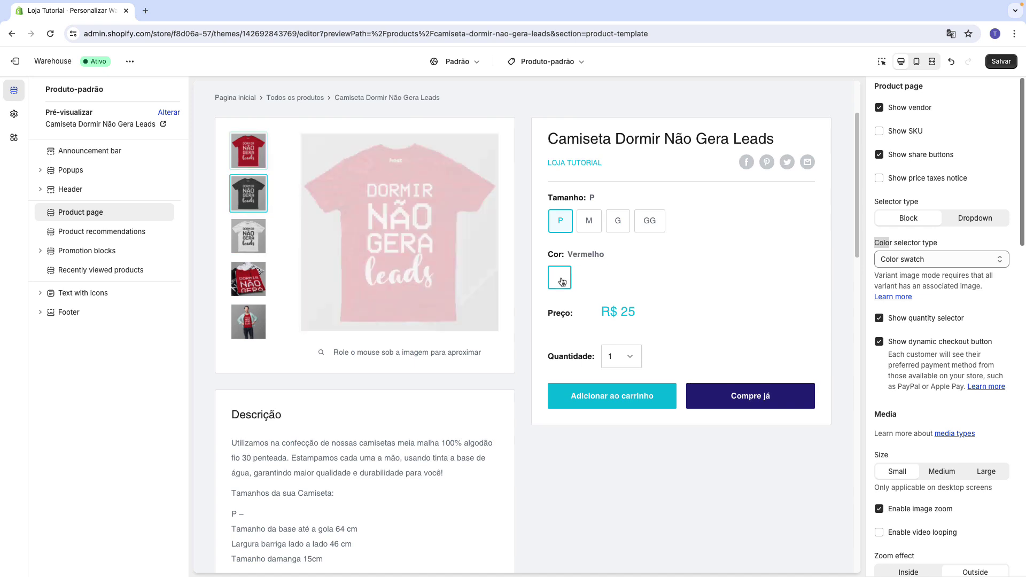
left_click_drag(569, 259, 595, 257)
left_click(587, 277)
left_click(565, 283)
Set the color selector type to Variant image and check the red shirt's variant in the preview
left_click(890, 261)
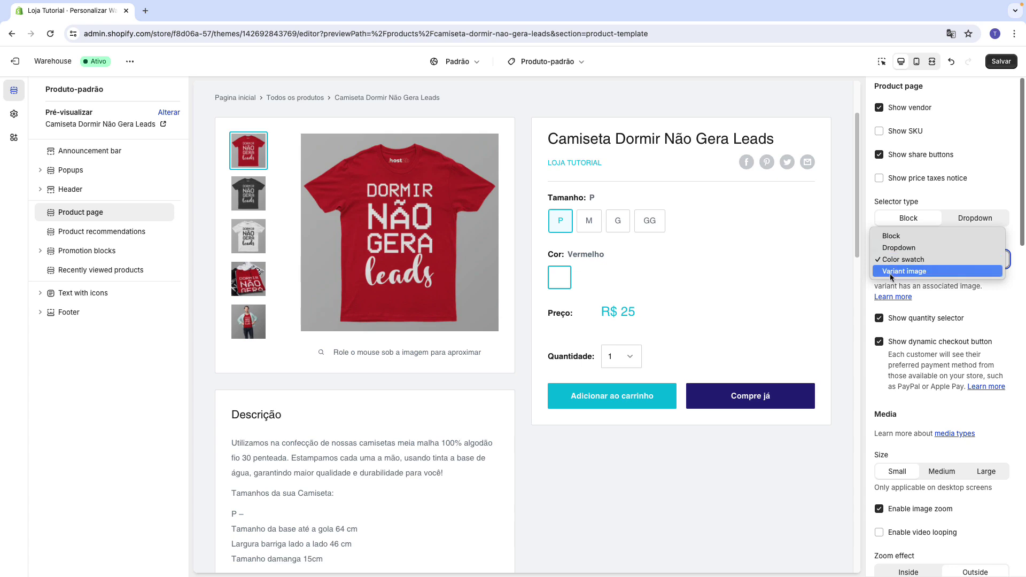
key("Escape")
key("Down")
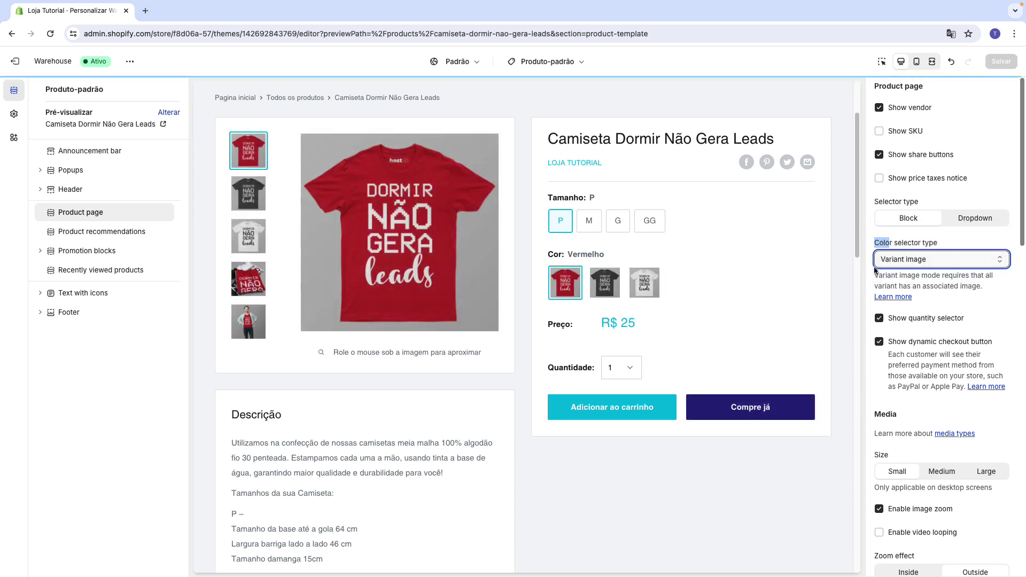
left_click(575, 284)
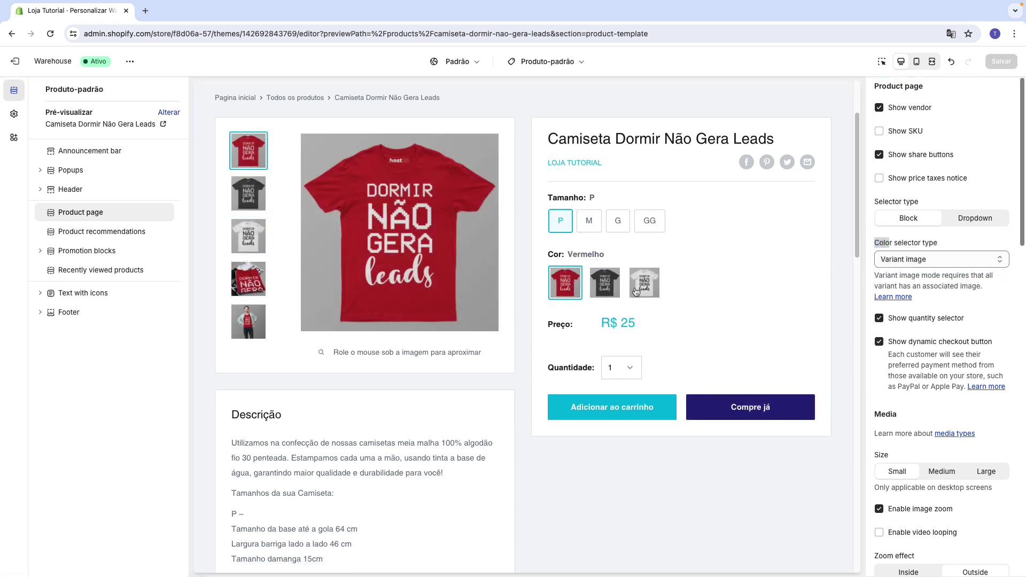
left_click(939, 259)
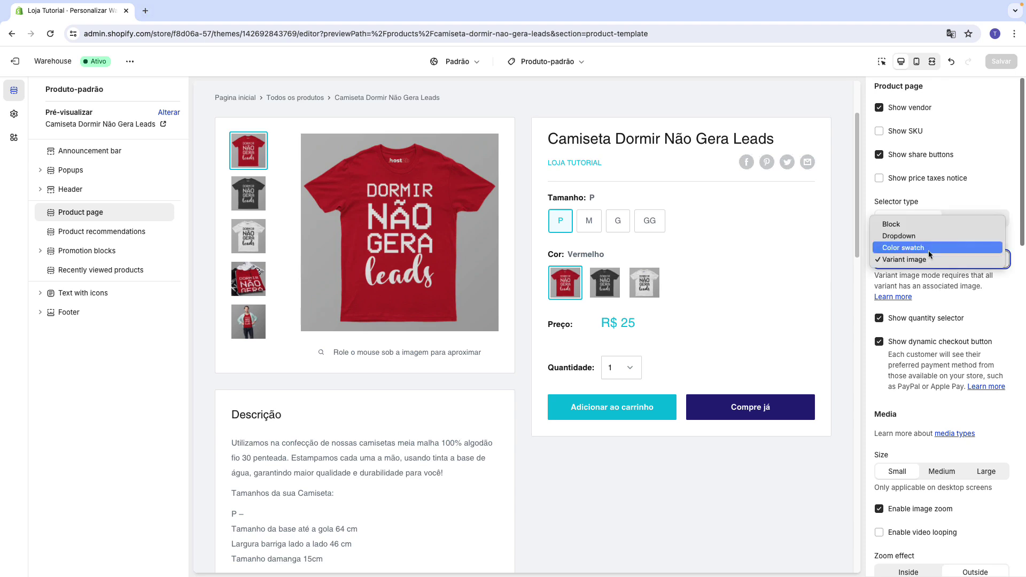
key("Escape")
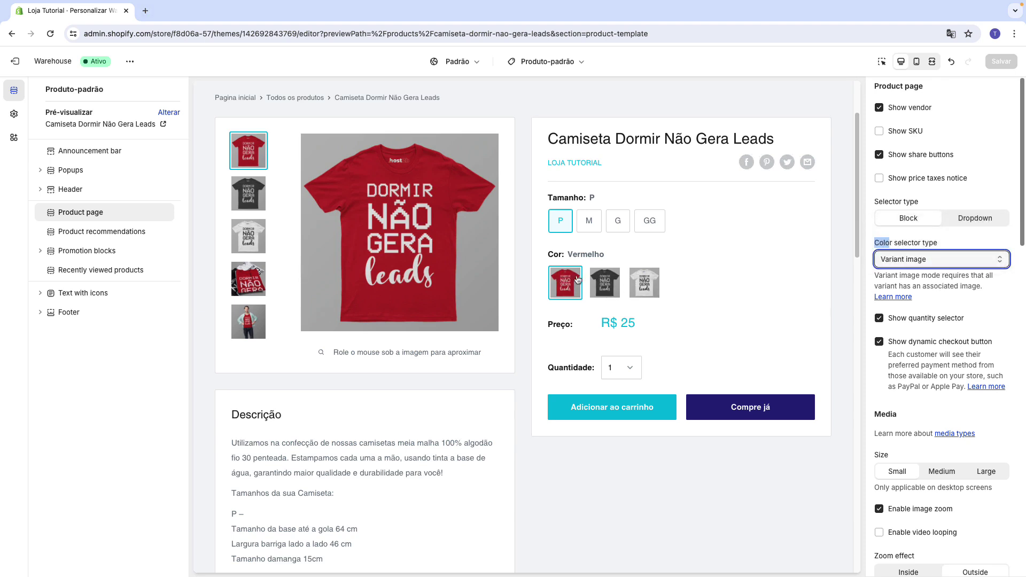
Set the color selector type back to Block
left_click(904, 256)
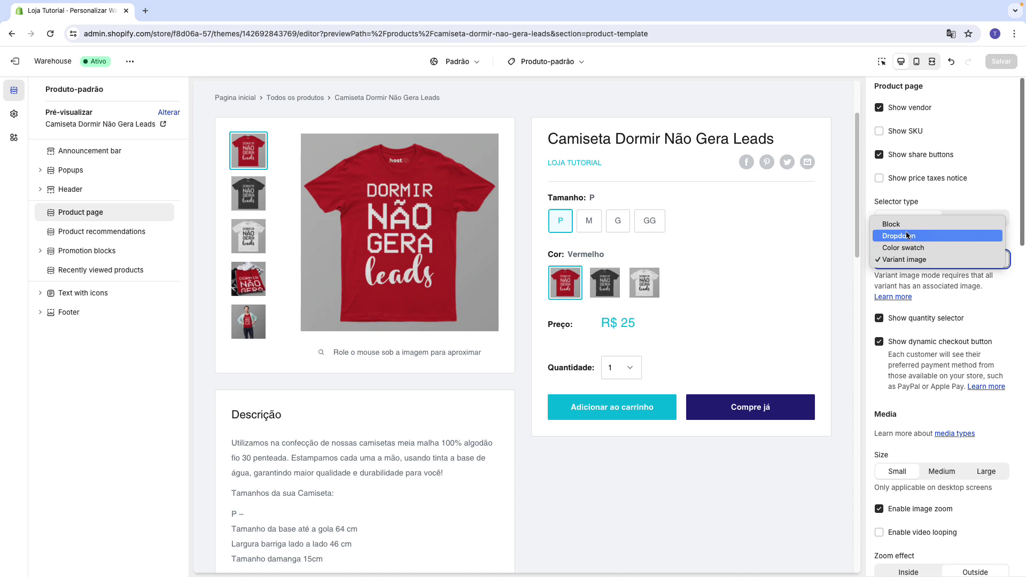
left_click(891, 224)
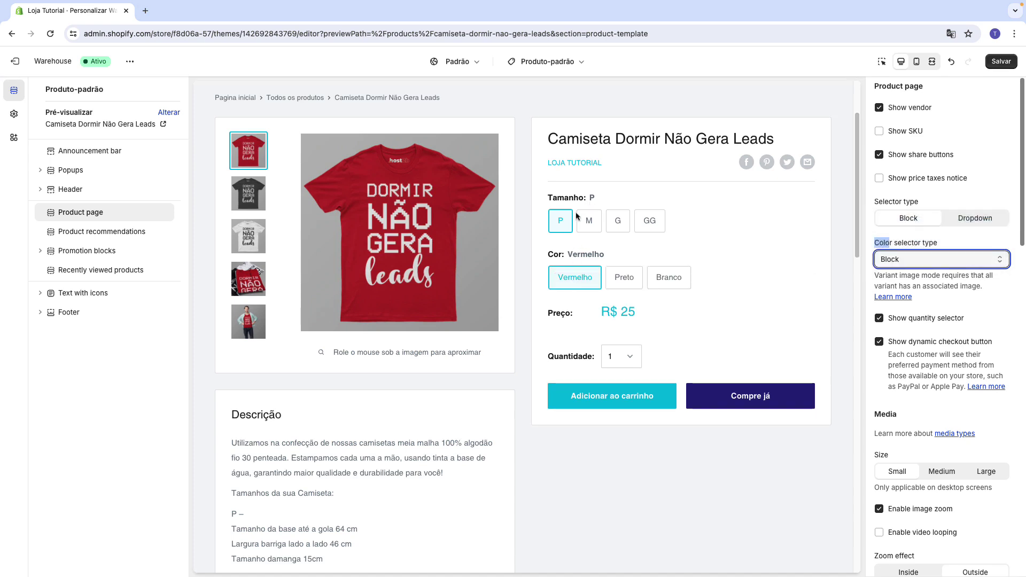
left_click(918, 244)
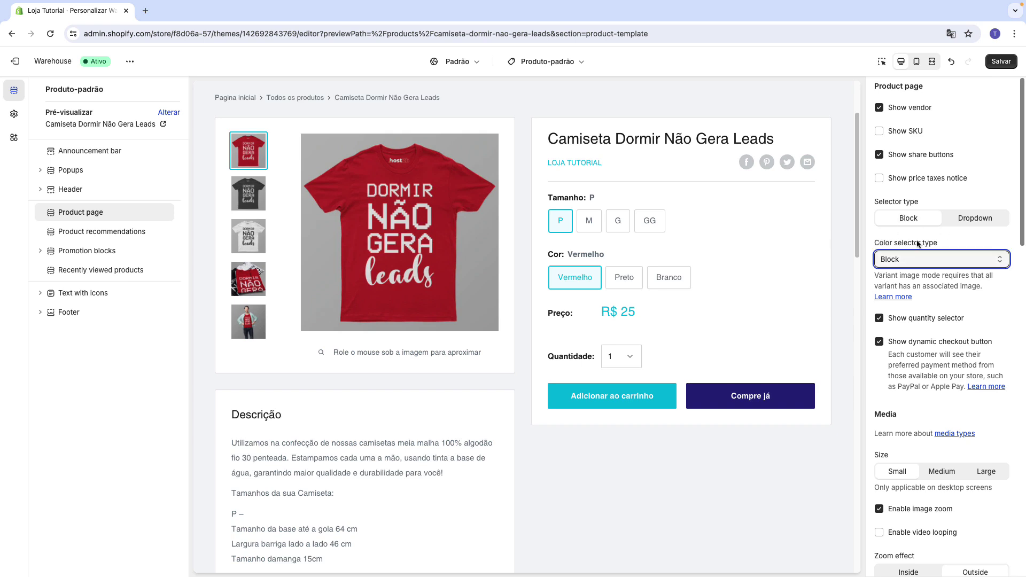
Examine the Quantidade selector in the preview by picking several quantities, ending on 1
scroll(903, 278, "down", 1)
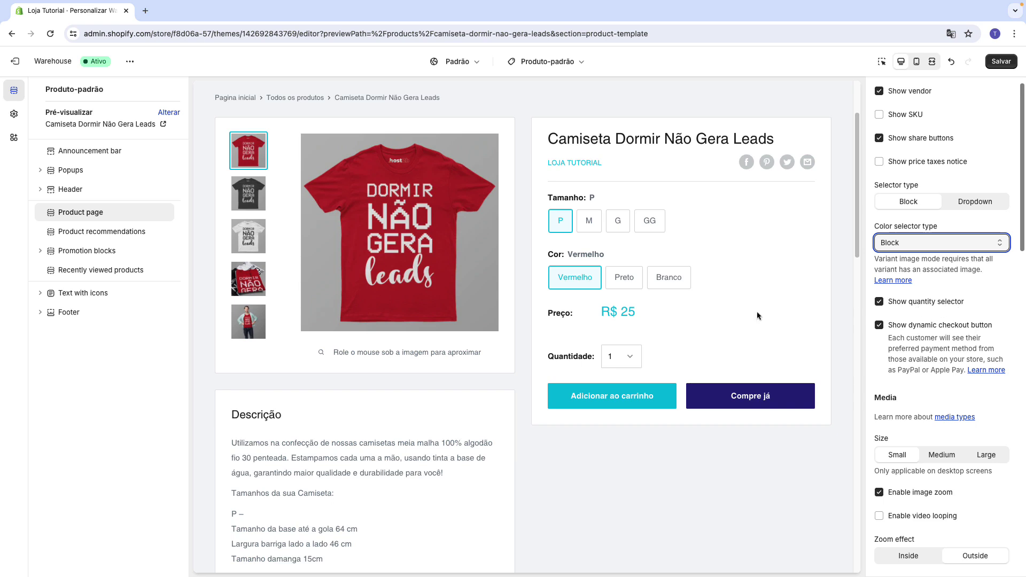
left_click(560, 362)
left_click(623, 358)
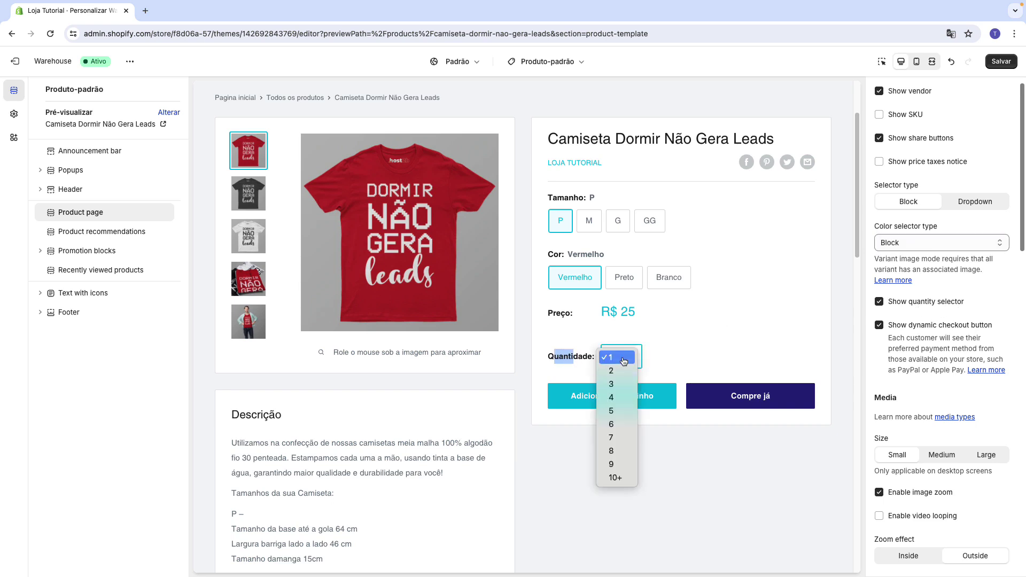
left_click(624, 358)
left_click(622, 357)
left_click(614, 384)
left_click(620, 357)
left_click(620, 397)
left_click(621, 357)
left_click(611, 278)
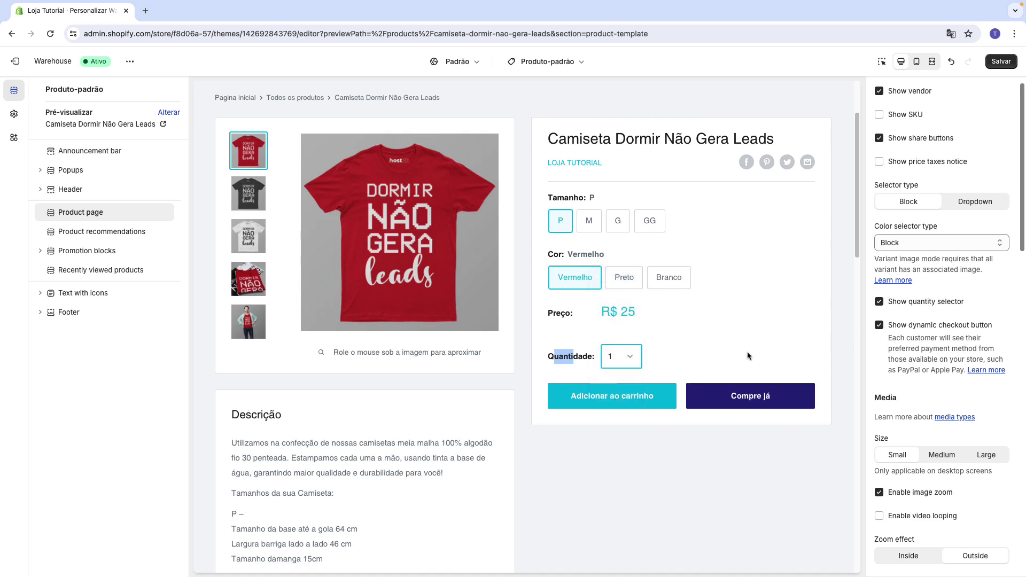
left_click(686, 353)
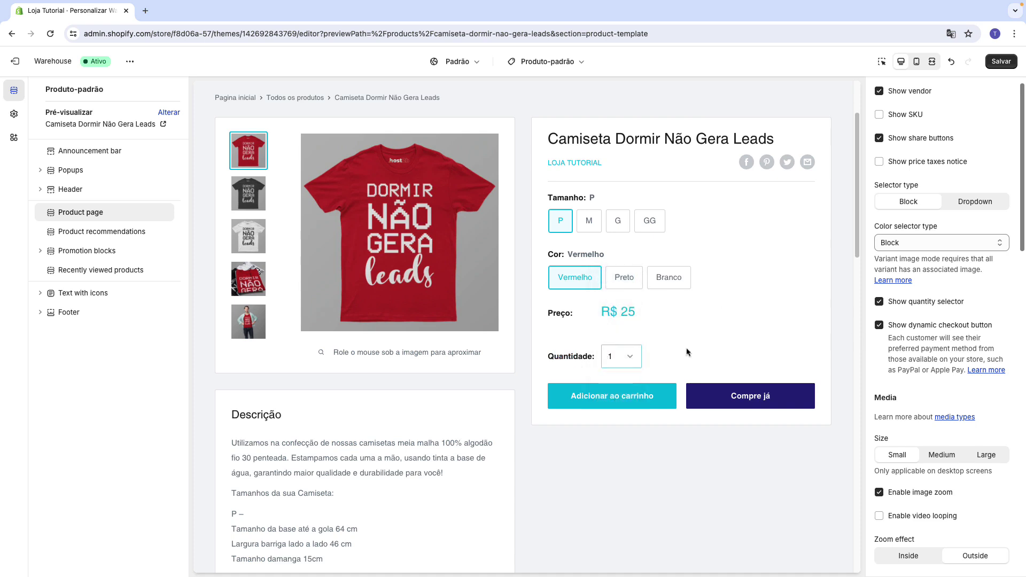
Try hiding the quantity selector and the dynamic checkout button, turning each back on after checking the preview
left_click(881, 304)
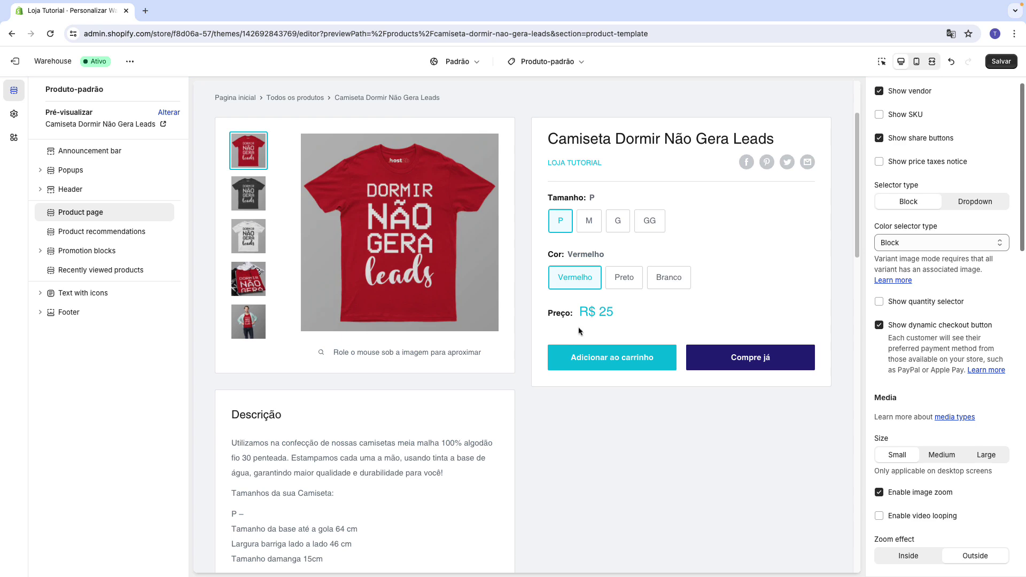
left_click(879, 302)
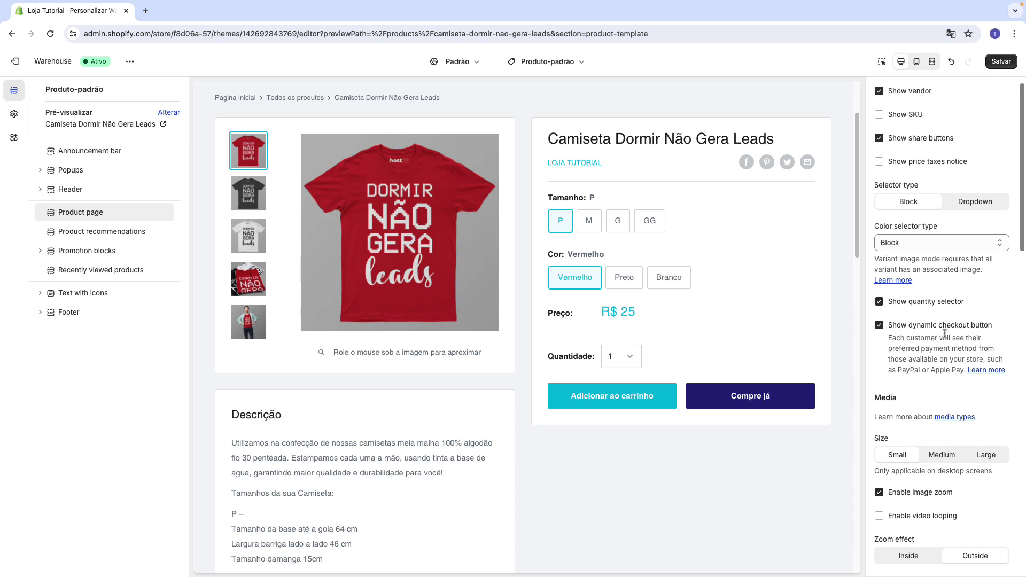
left_click(880, 326)
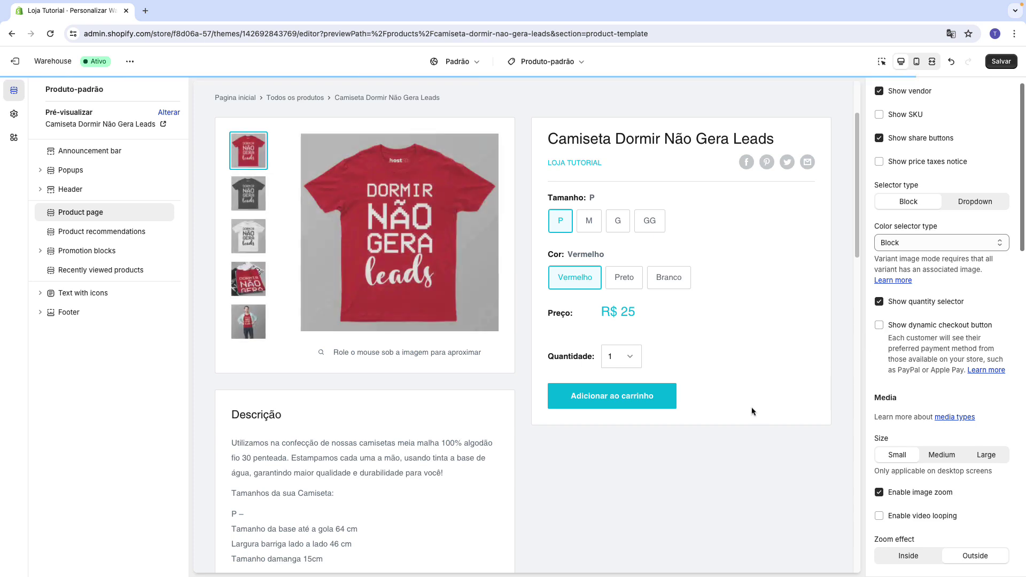
left_click(879, 325)
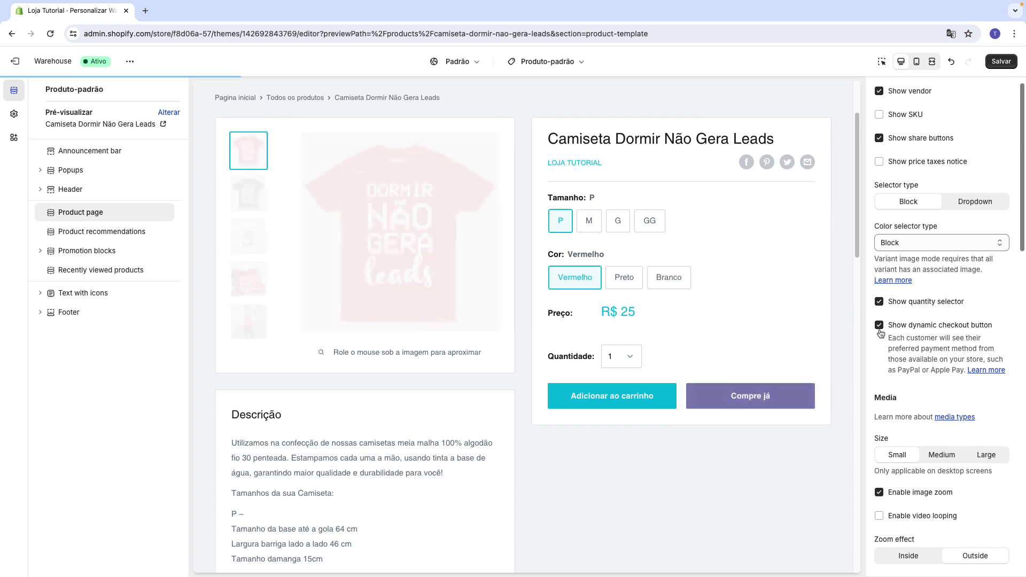
left_click(879, 325)
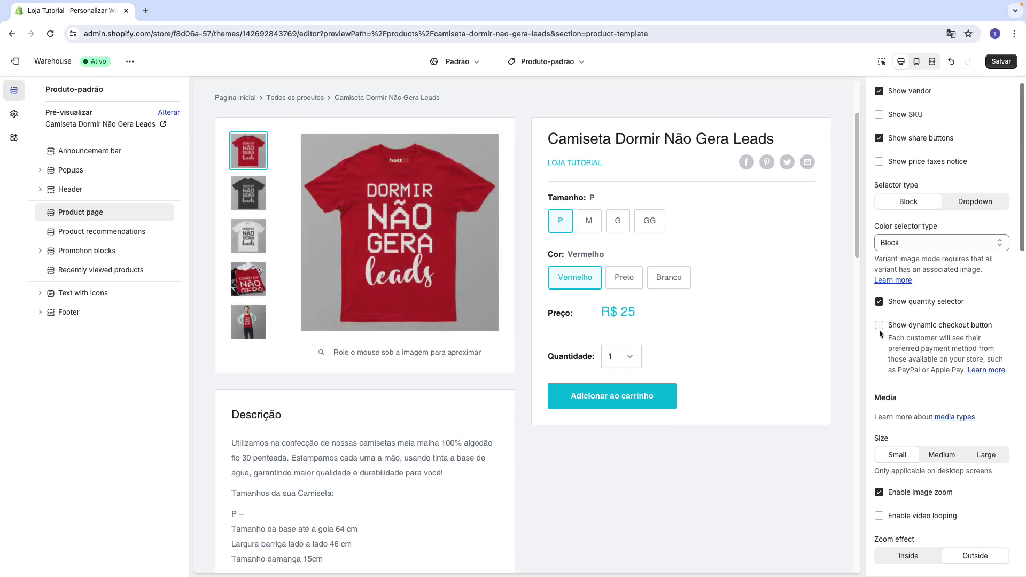
left_click(879, 327)
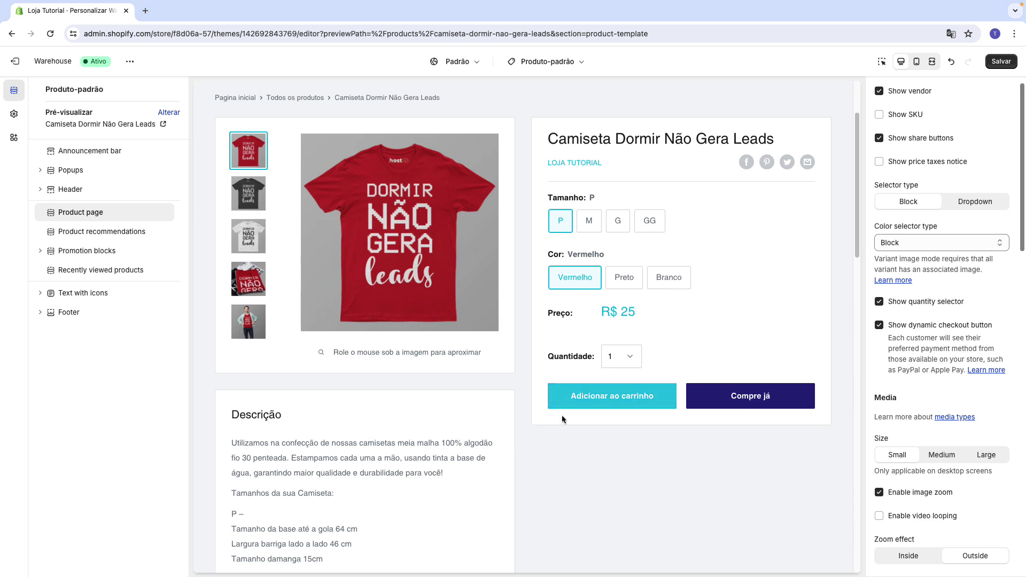
left_click(878, 326)
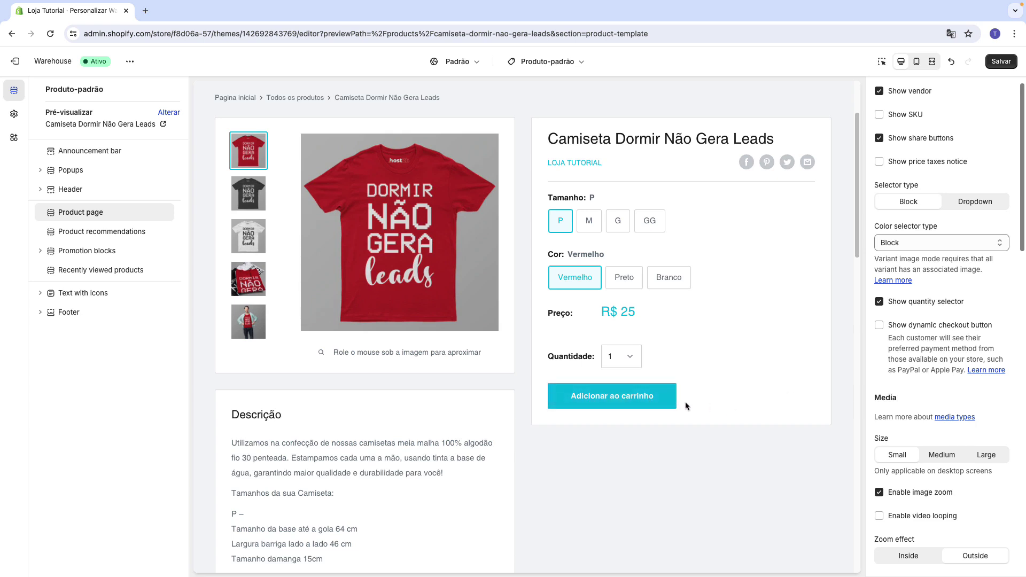
left_click(879, 326)
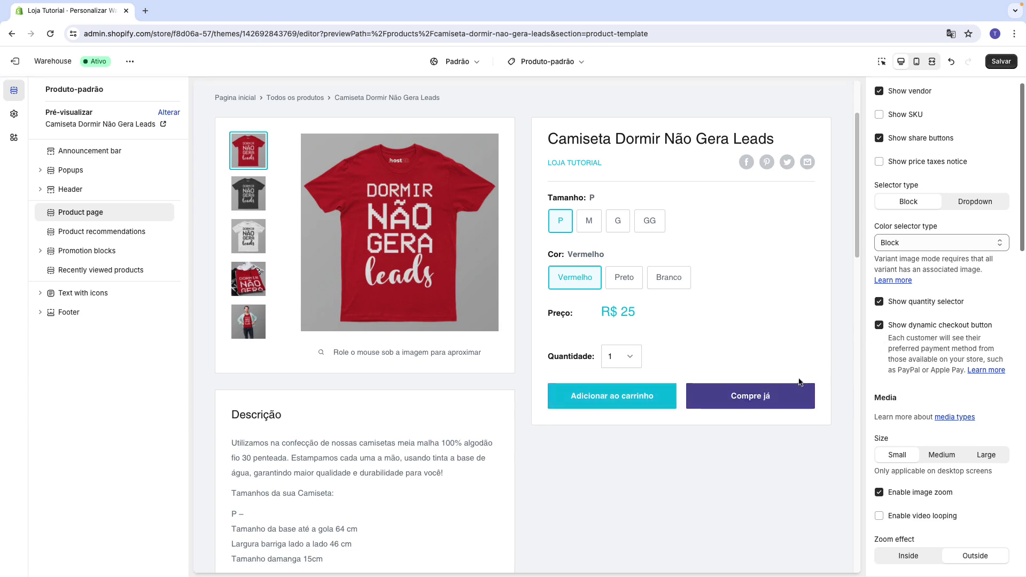
Try the Medium, Large and Small media sizes for the product page, ending on Large
scroll(887, 327, "down", 2)
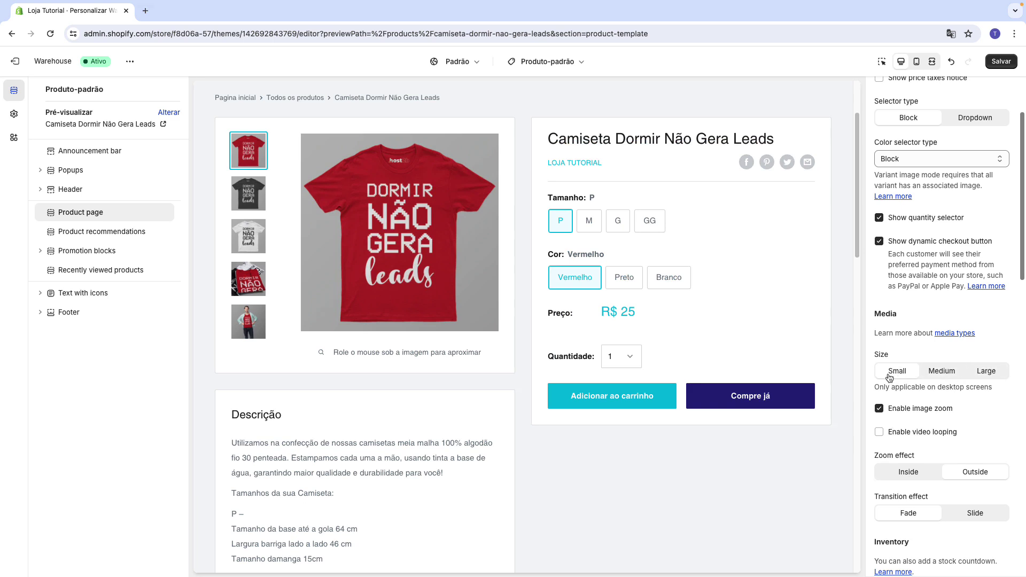
left_click_drag(874, 391, 964, 391)
left_click(959, 391)
left_click(941, 372)
left_click(985, 372)
left_click(895, 373)
left_click(986, 371)
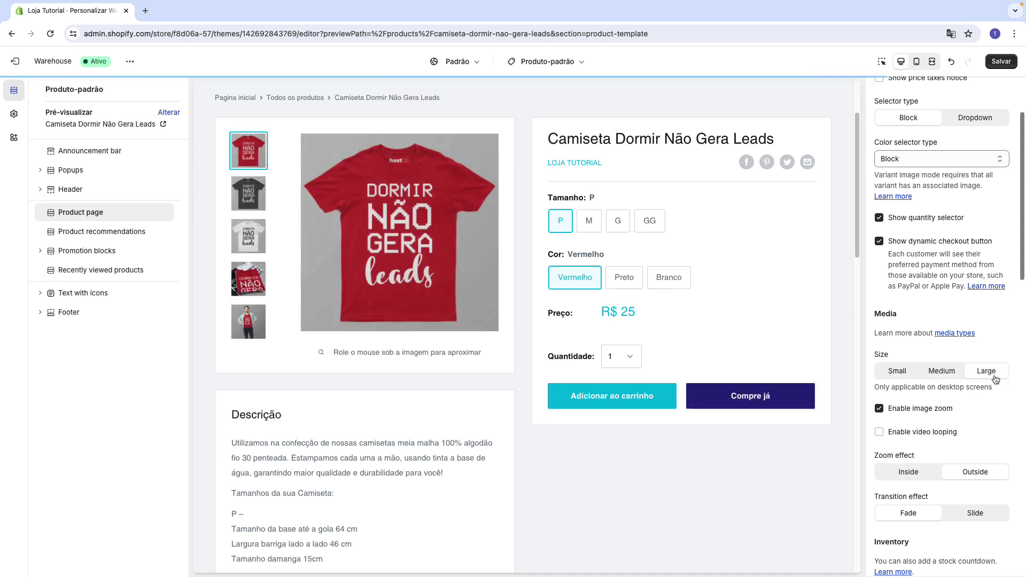
Check the Large media size in the full-width preview, return to the desktop preview and set the size to Small
left_click(932, 62)
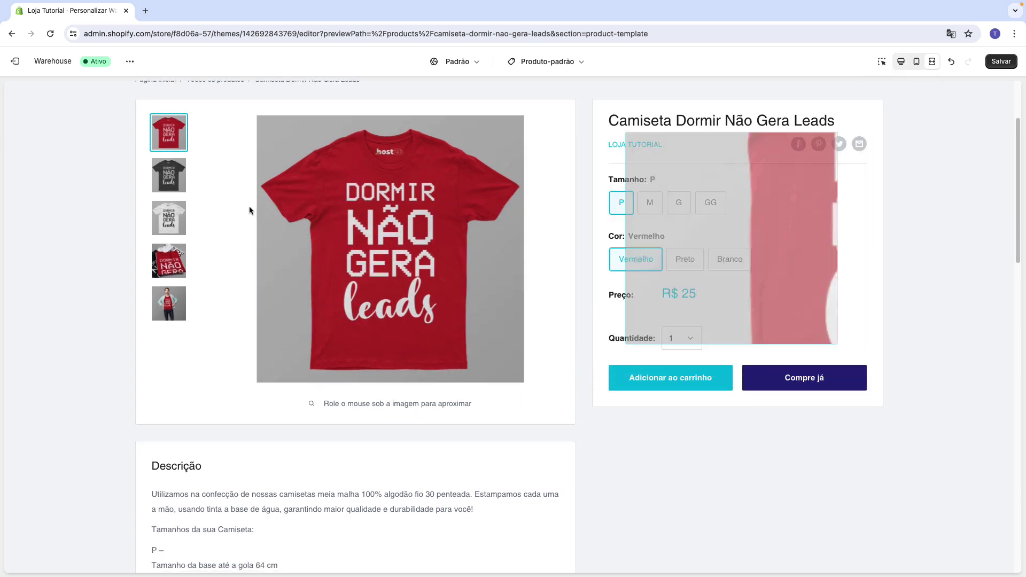
left_click(901, 61)
left_click(896, 373)
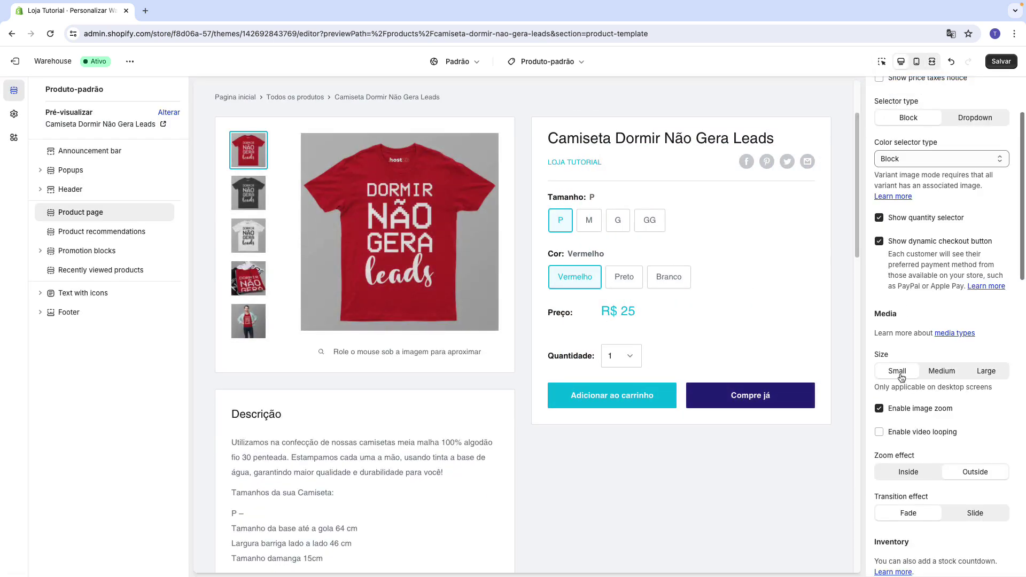
Check the image zoom on the red shirt in the preview and try enabling video looping
scroll(902, 377, "down", 1)
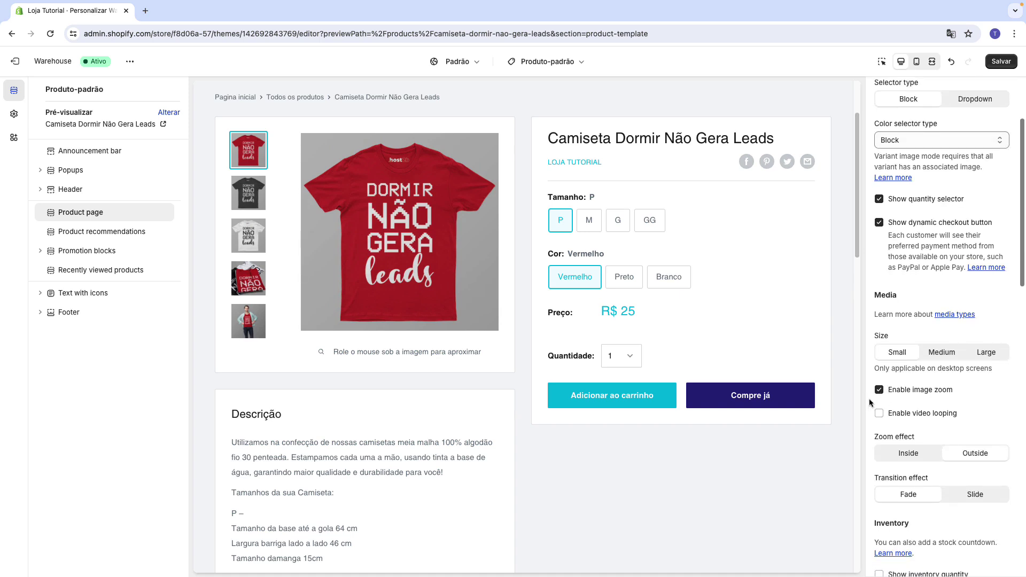
mouse_move(427, 256)
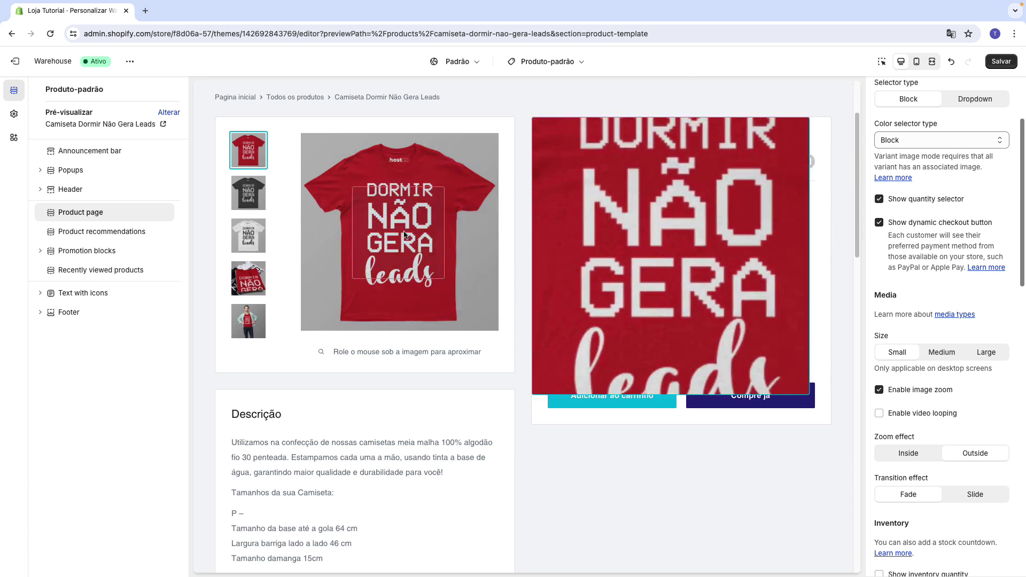
left_click(881, 412)
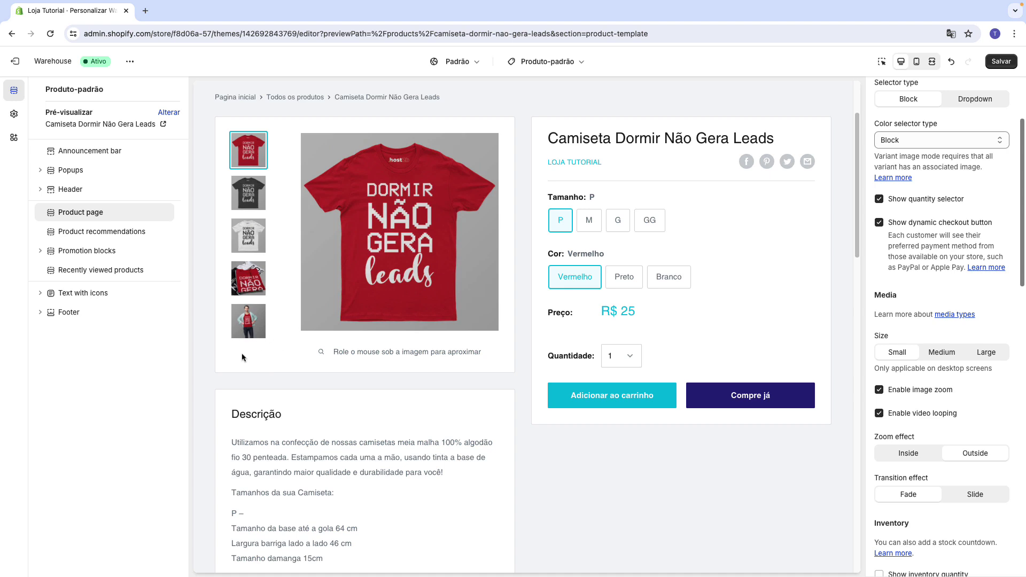
Try Inside as the zoom effect, check it on the product image, and set it back to Outside
scroll(880, 385, "down", 2)
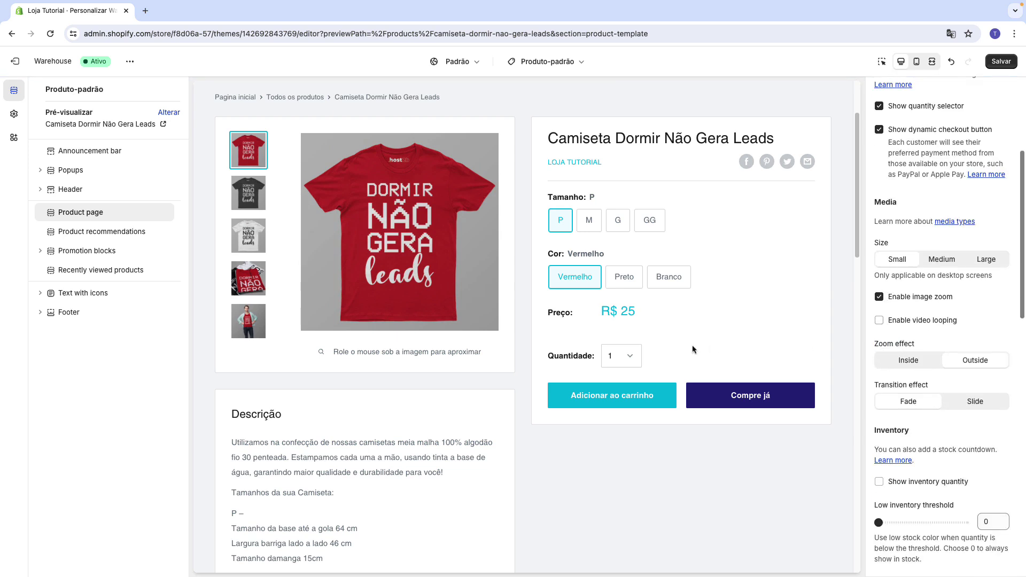
mouse_move(375, 321)
left_click(903, 361)
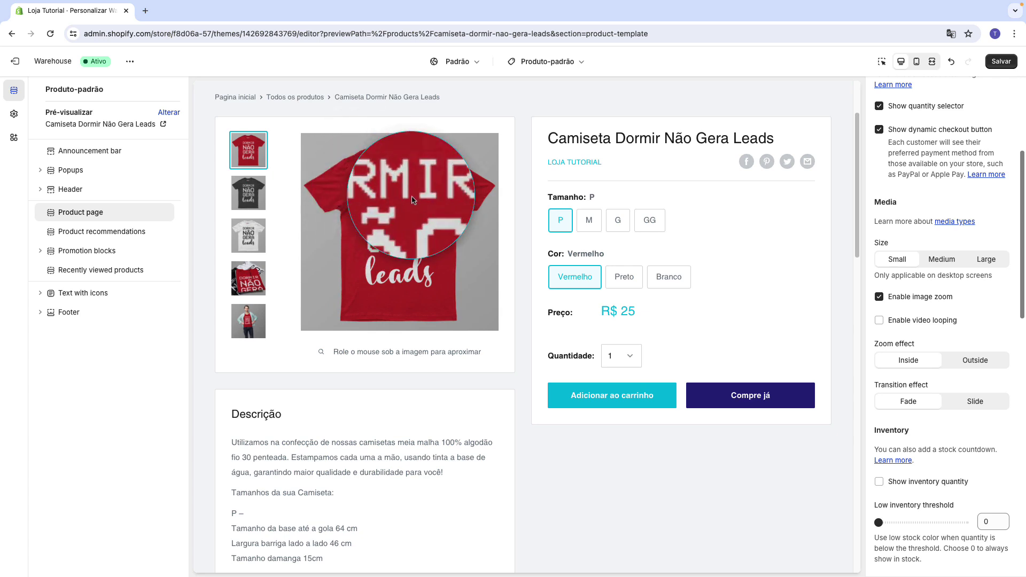
left_click(956, 360)
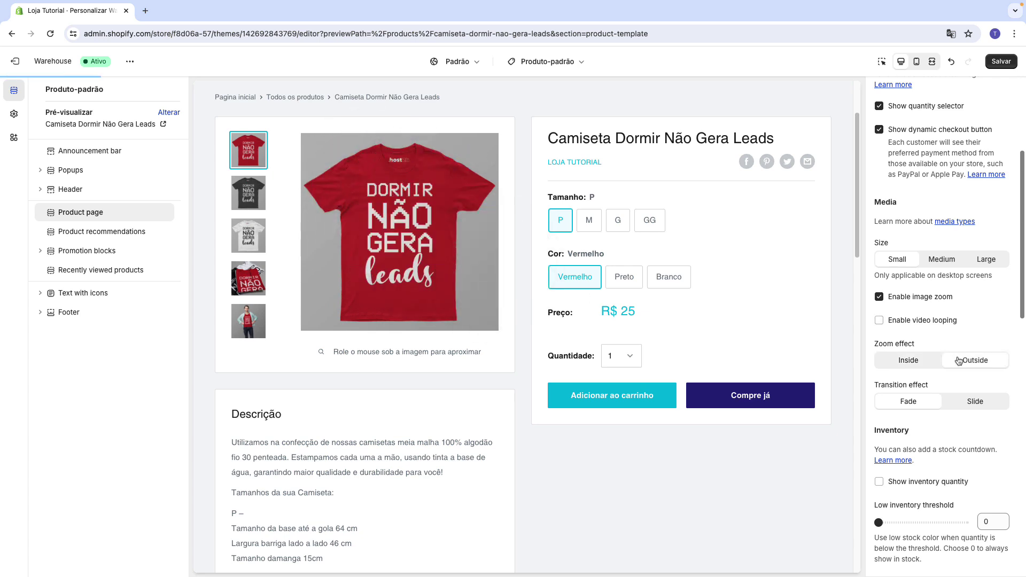
Examine the Fade transition effect by switching through the product thumbnails in the preview, ending on the red shirt
scroll(939, 335, "down", 1)
left_click_drag(876, 316, 913, 320)
left_click(913, 319)
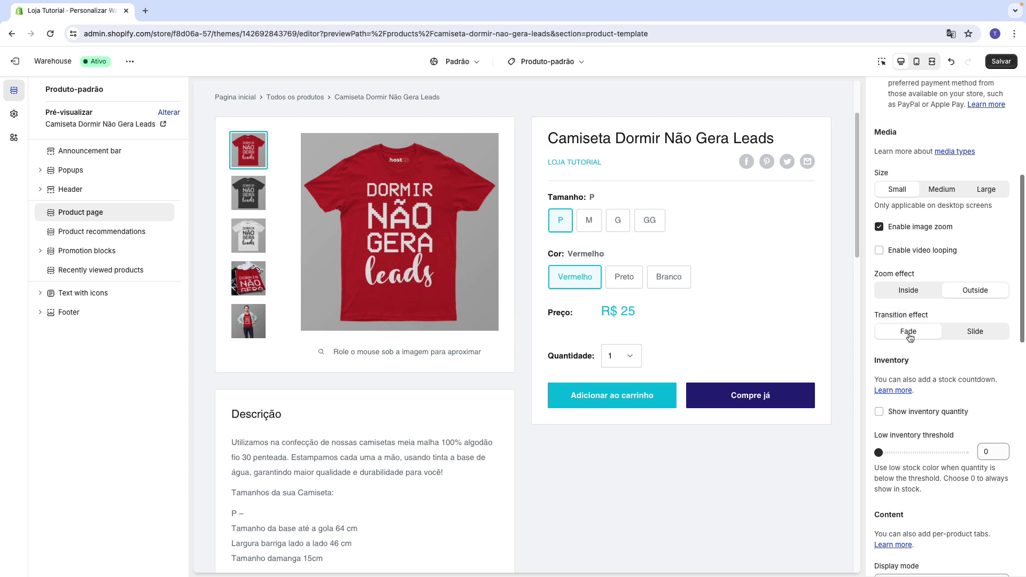
left_click(250, 206)
left_click(250, 221)
left_click(249, 279)
left_click(249, 321)
left_click(246, 163)
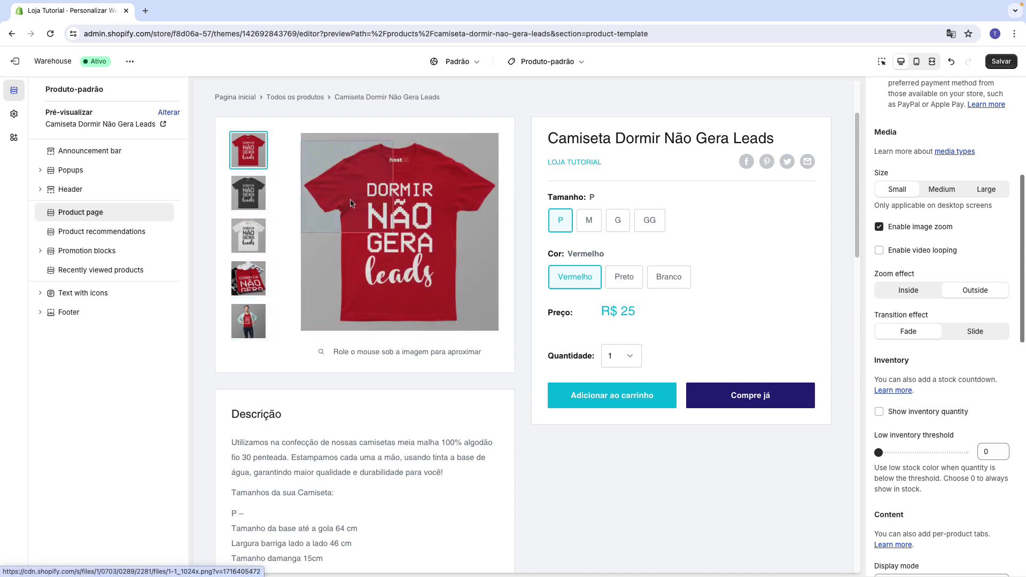
Try Slide as the transition effect, check it with several product thumbnails, and set it back to Fade
left_click(973, 332)
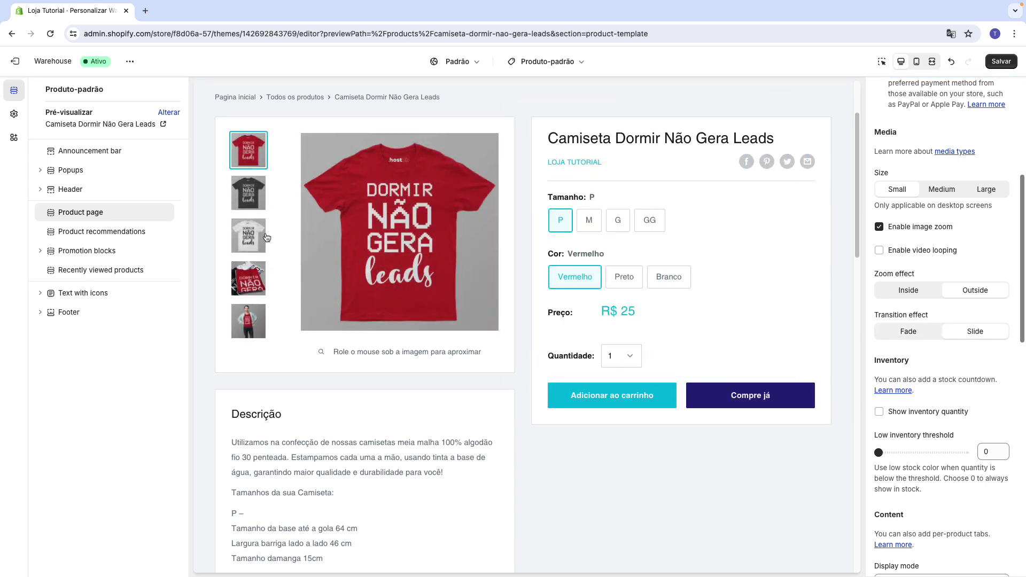
left_click(249, 199)
left_click(248, 236)
left_click(249, 278)
left_click(249, 157)
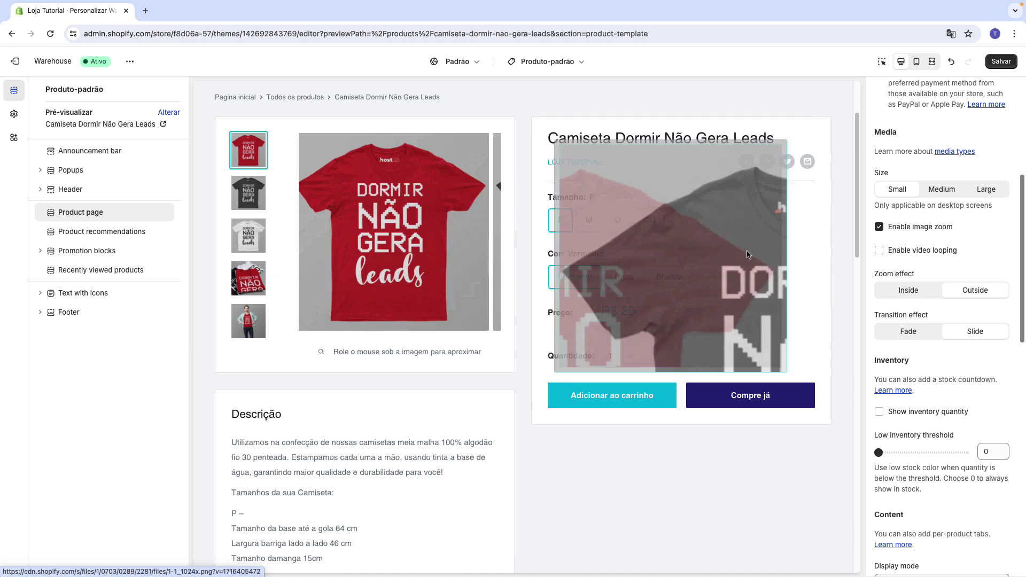
left_click(907, 331)
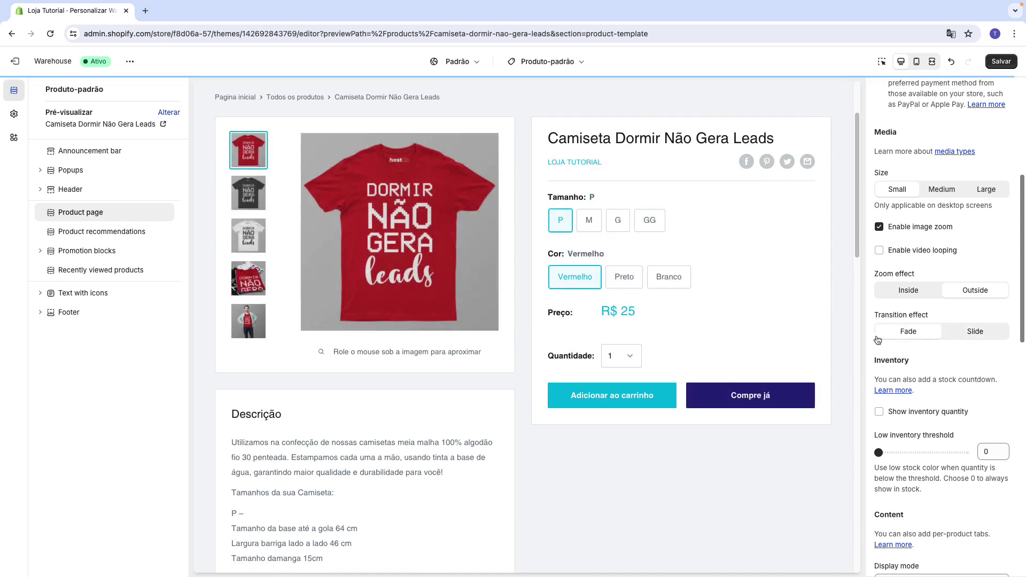
Enable Show inventory quantity in the Inventory settings and check the Disponibilidade line in the preview
scroll(879, 334, "down", 2)
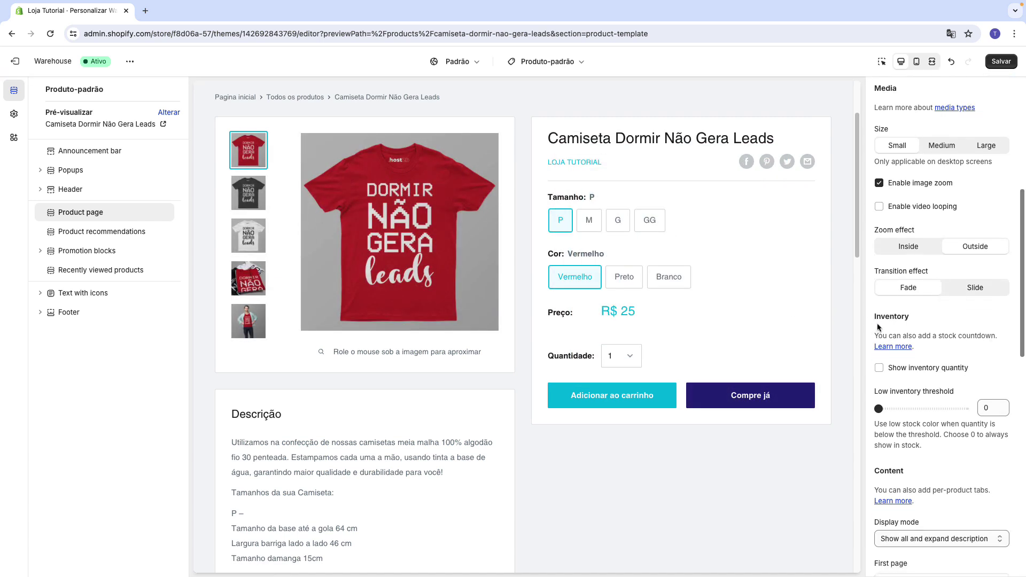
scroll(882, 321, "down", 1)
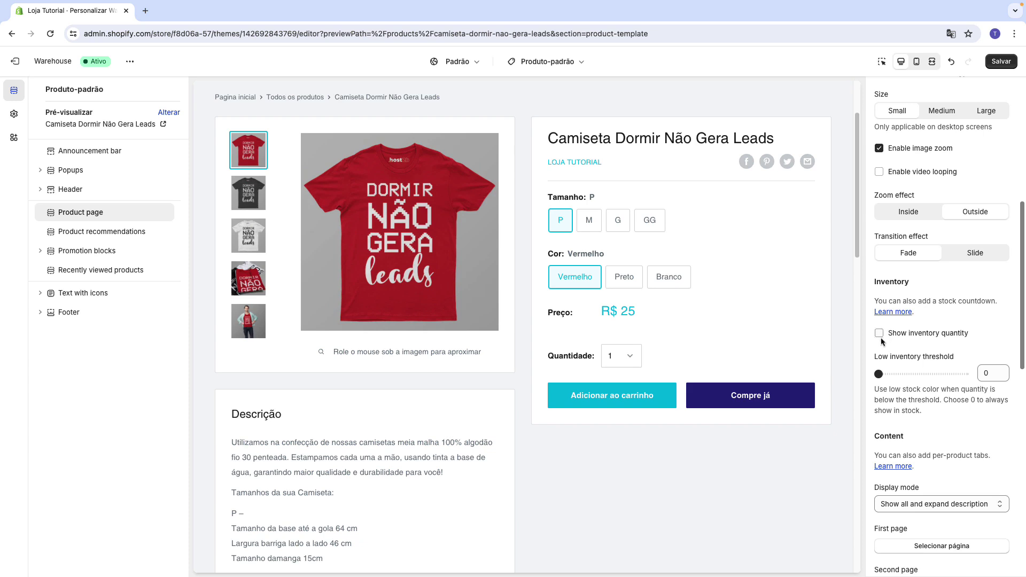
left_click(879, 334)
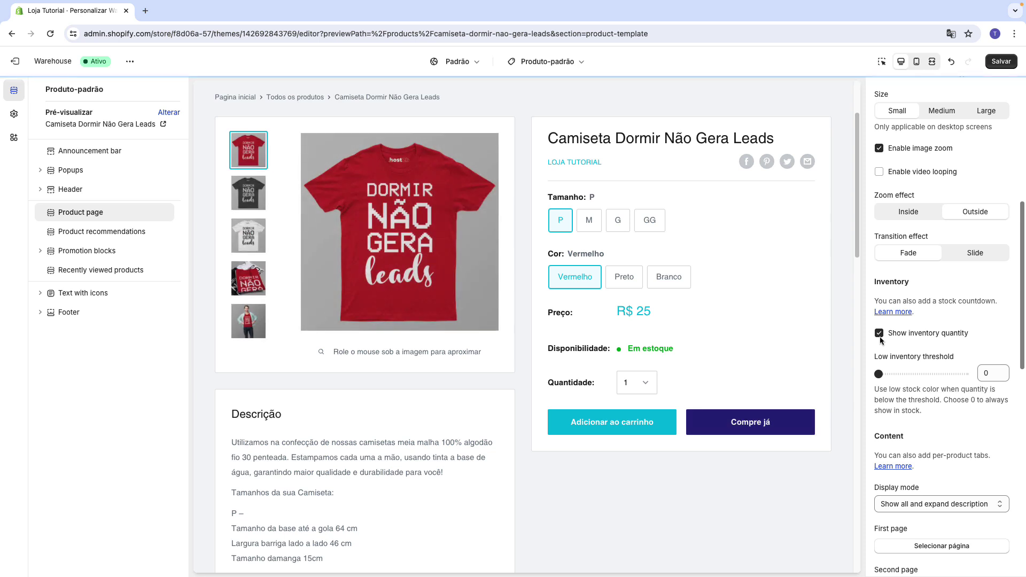
left_click_drag(550, 357, 603, 362)
left_click(631, 358)
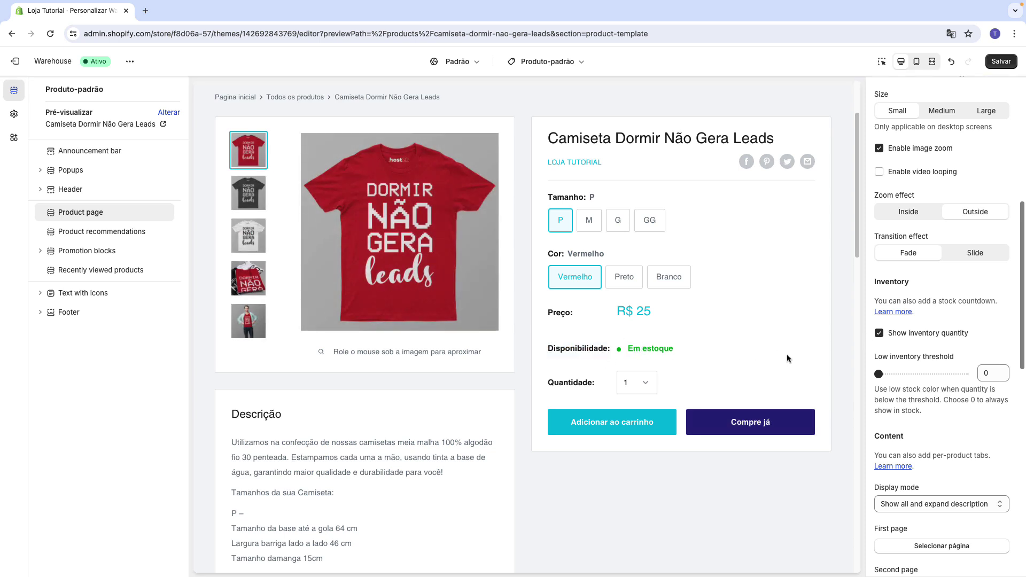
scroll(887, 369, "down", 1)
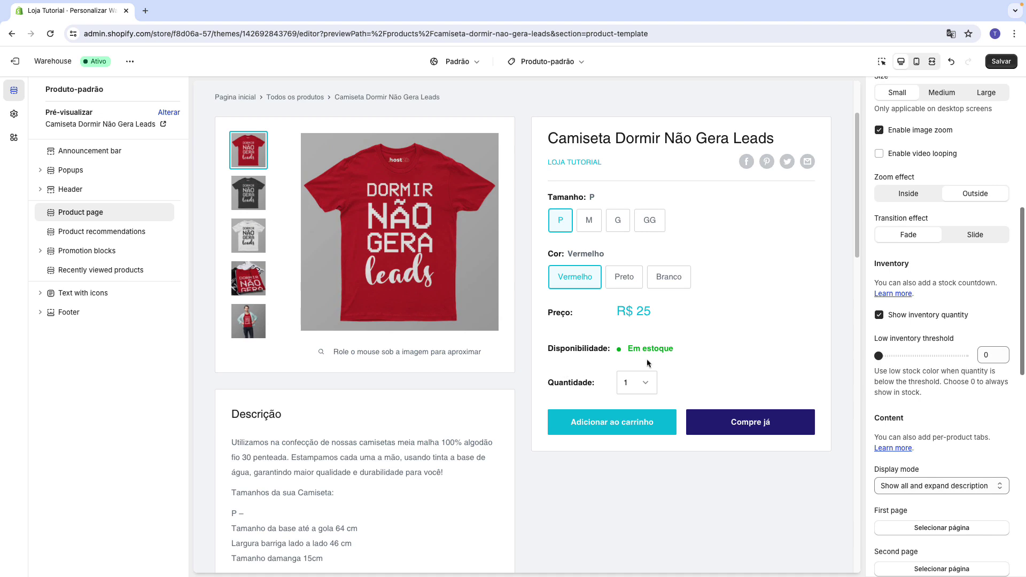
Try low inventory thresholds of 14 and 4, set the threshold back to 0, and disable Show inventory quantity
left_click_drag(884, 362, 891, 363)
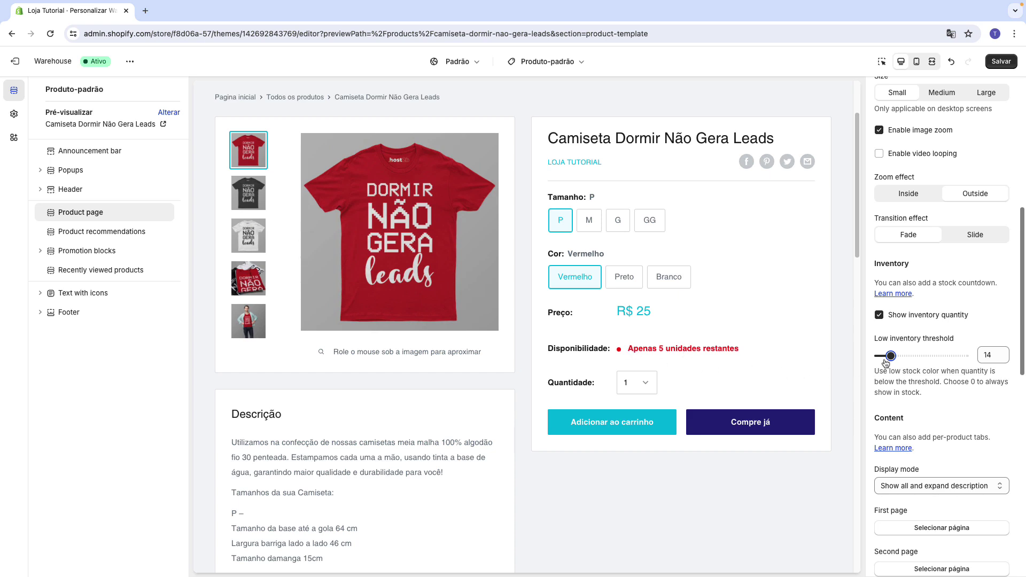
left_click_drag(890, 356, 882, 357)
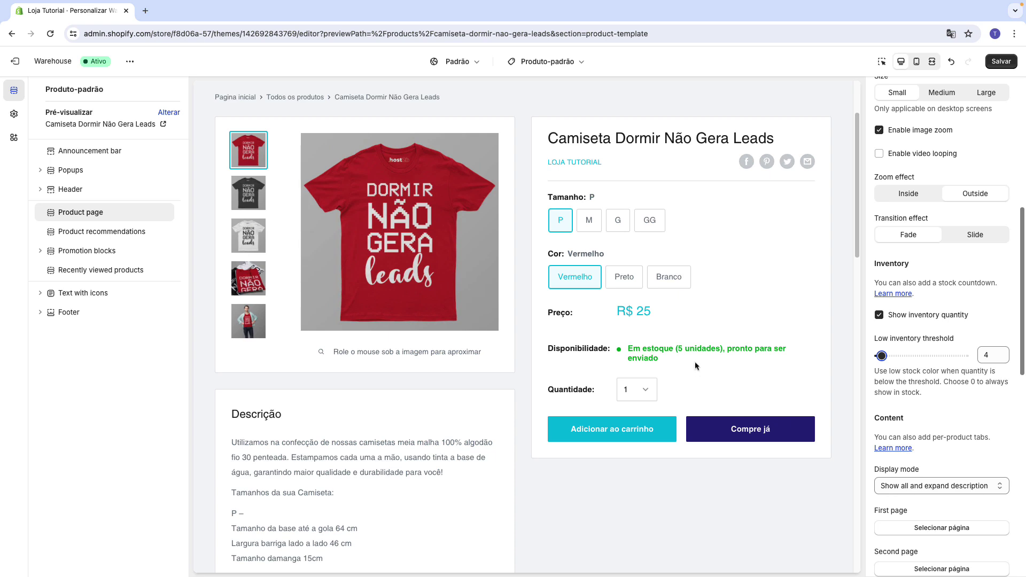
left_click_drag(879, 360, 875, 357)
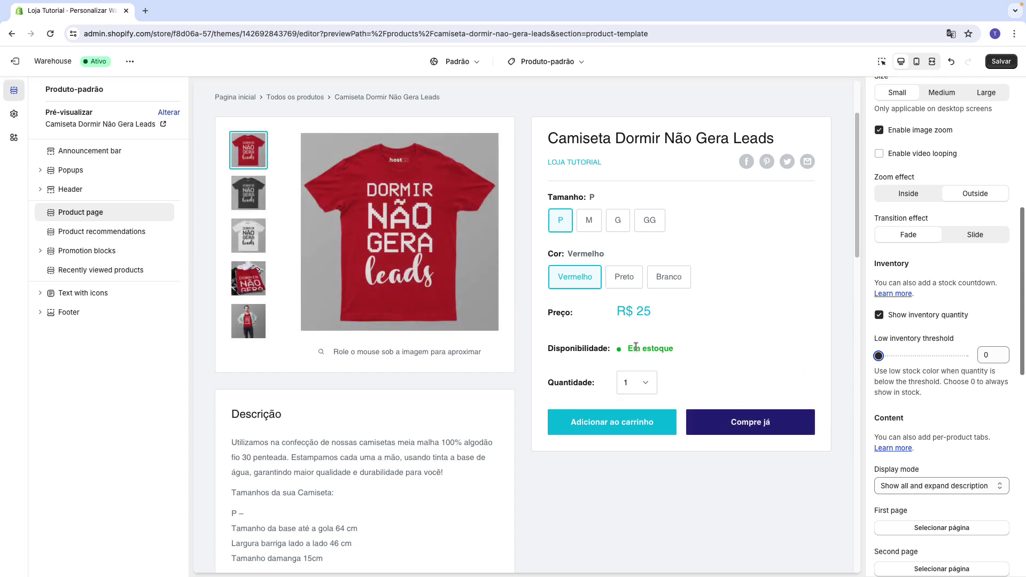
left_click(880, 315)
Examine the product description and the Estimar frete block in the preview alongside the Content settings
scroll(883, 278, "down", 4)
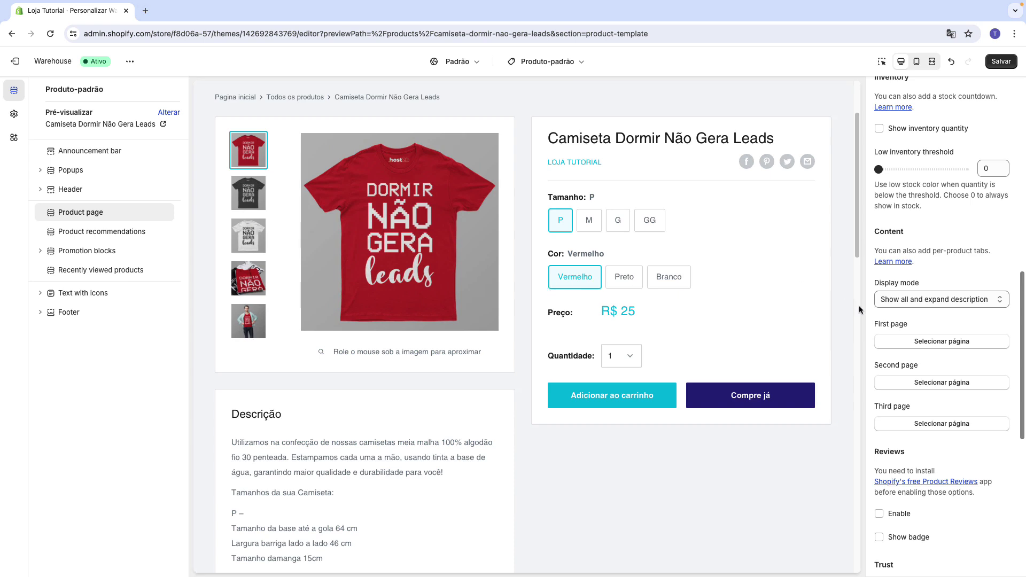
scroll(441, 320, "down", 8)
scroll(442, 322, "down", 2)
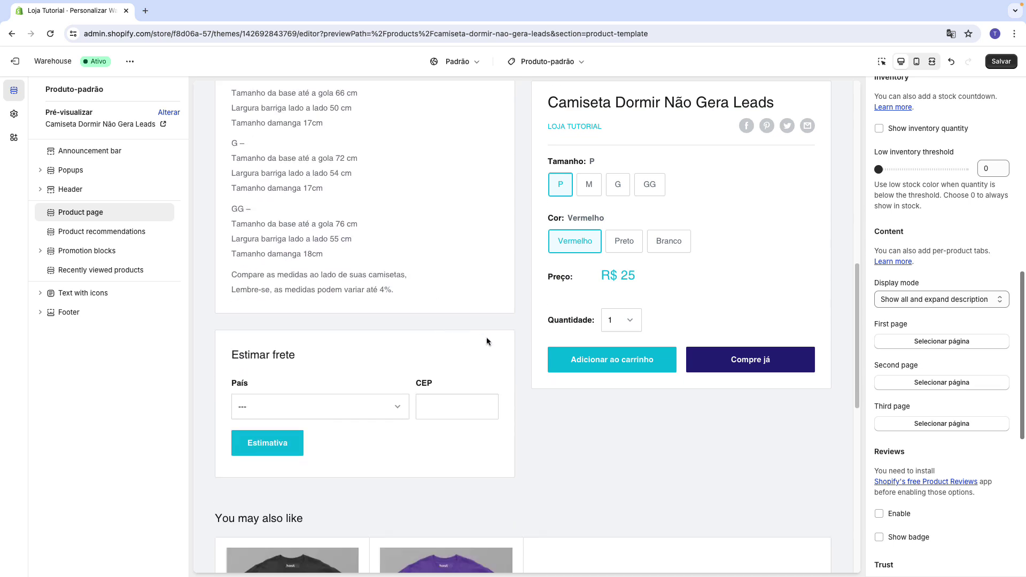
scroll(491, 339, "down", 2)
scroll(440, 326, "up", 4)
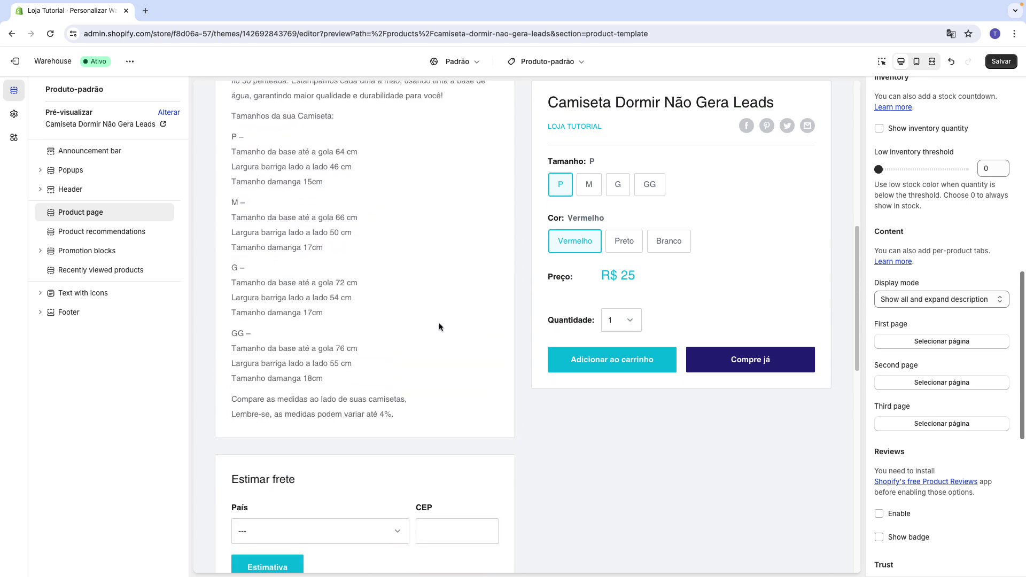
scroll(439, 326, "up", 2)
scroll(321, 417, "down", 8)
scroll(338, 366, "up", 2)
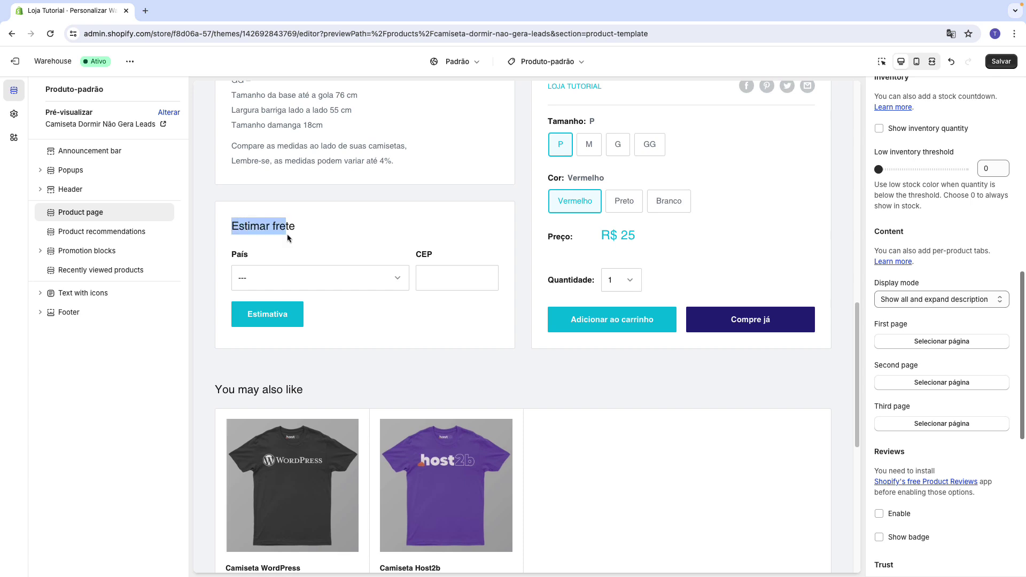
scroll(294, 236, "up", 2)
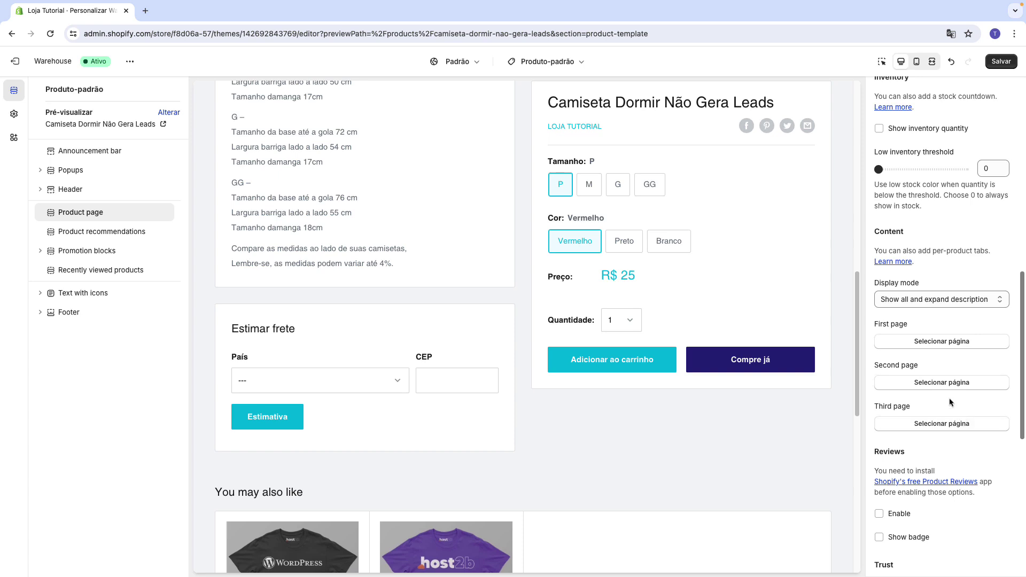
Assign Politica de Privacidade as the First page in the Content settings and check its block in the preview
left_click(939, 342)
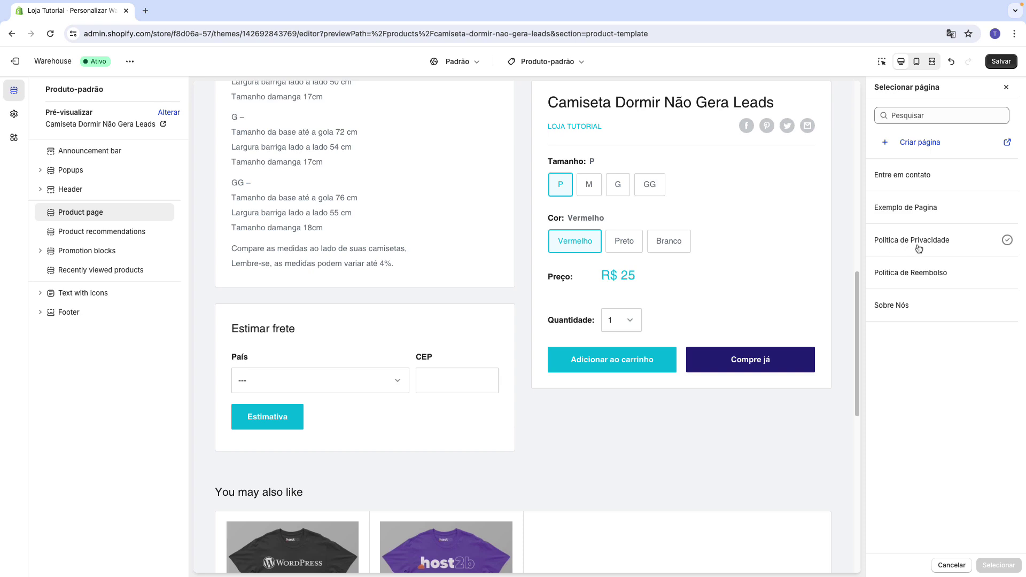
left_click(919, 243)
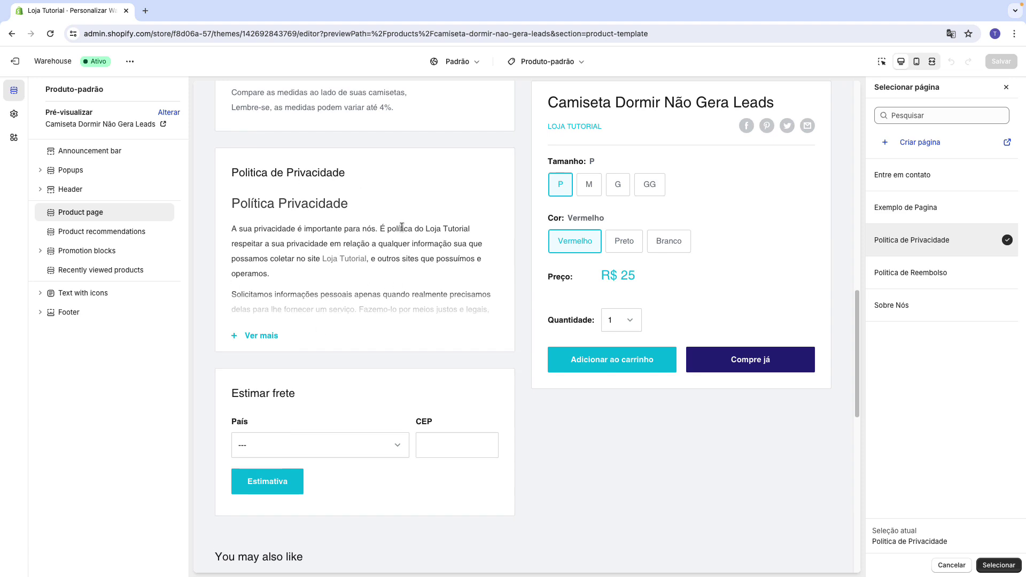
scroll(351, 301, "up", 3)
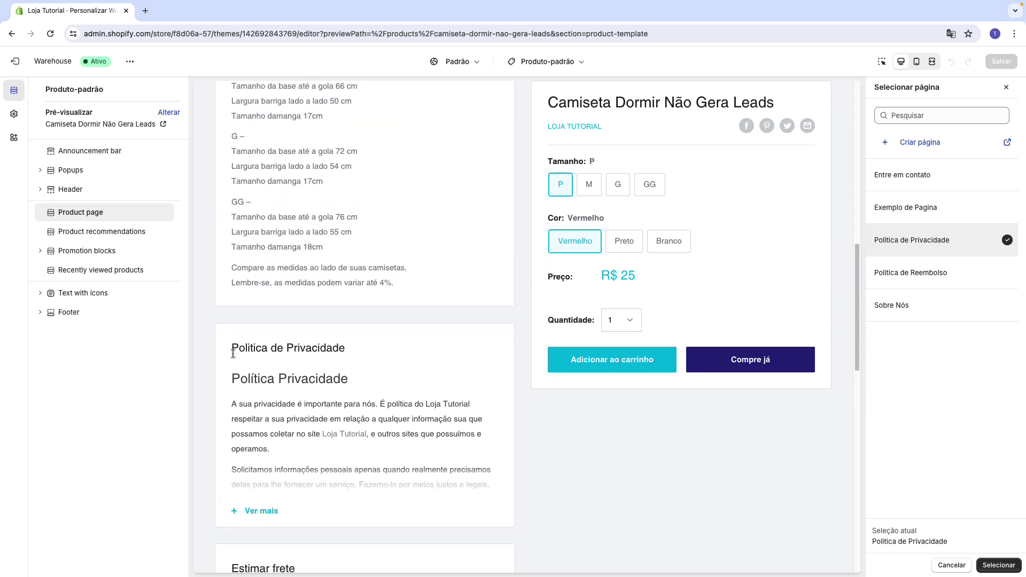
left_click_drag(232, 353, 328, 367)
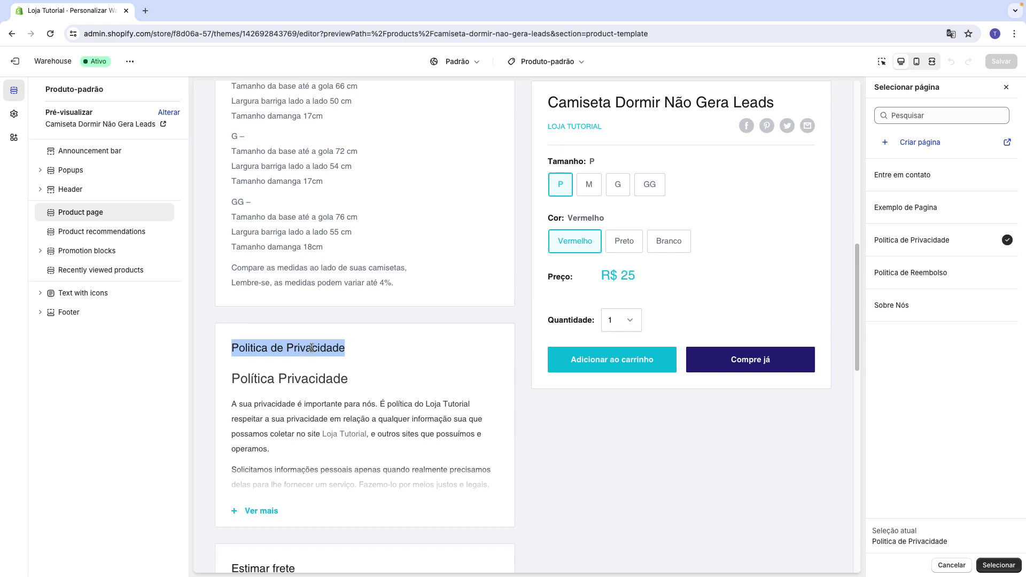
left_click(999, 565)
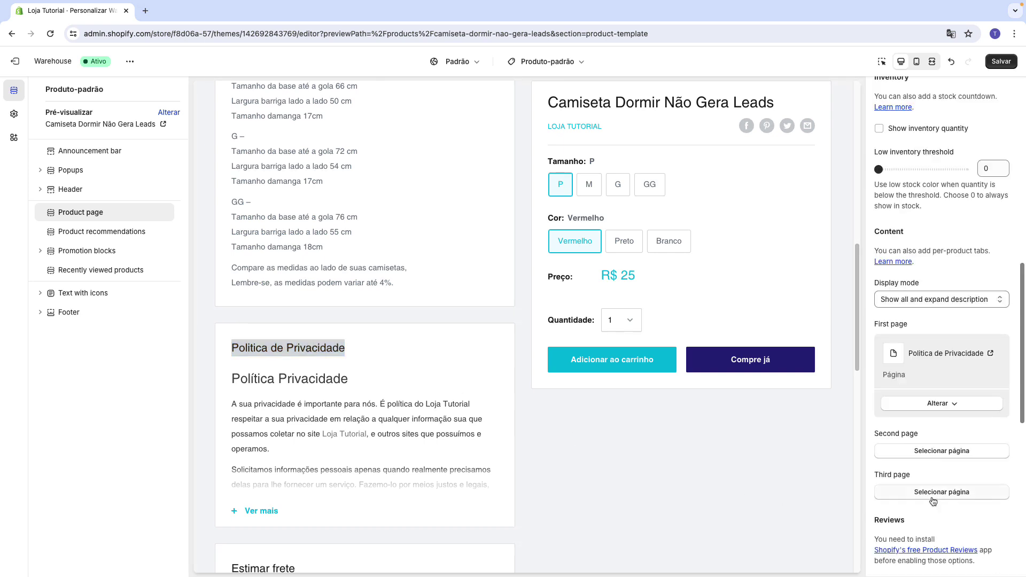
Assign Politica de Reembolso as the Second page in the Content settings and check its block in the preview
left_click(944, 454)
left_click(940, 273)
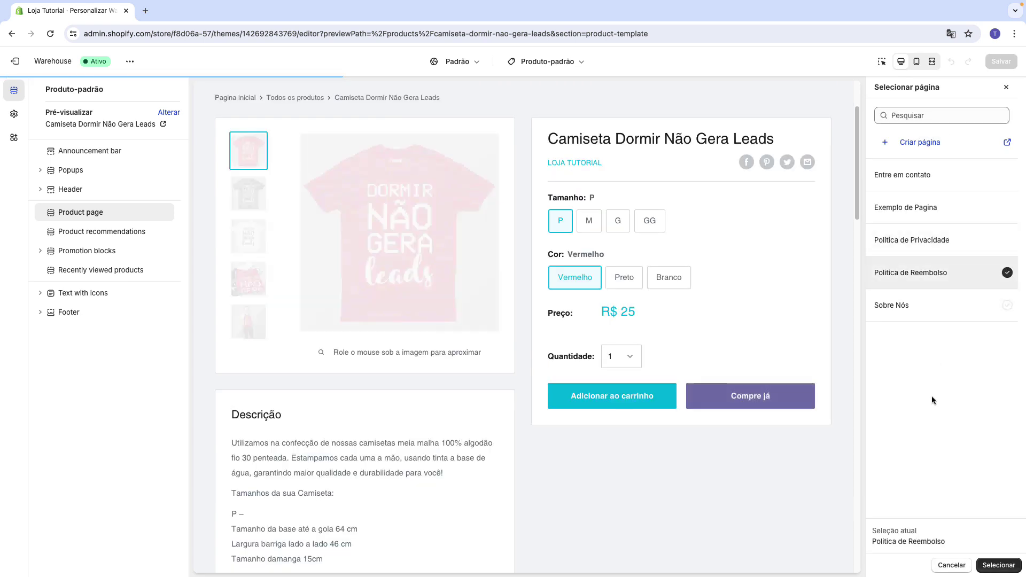
left_click(999, 565)
scroll(435, 447, "down", 10)
scroll(438, 452, "down", 5)
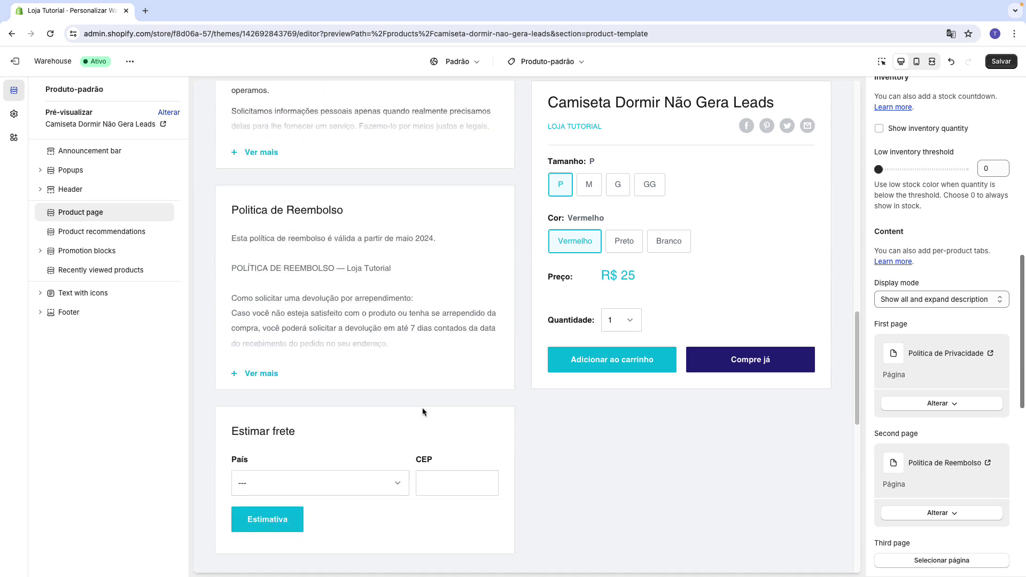
Remove the pages assigned as First page and Second page in the Content settings
left_click(939, 403)
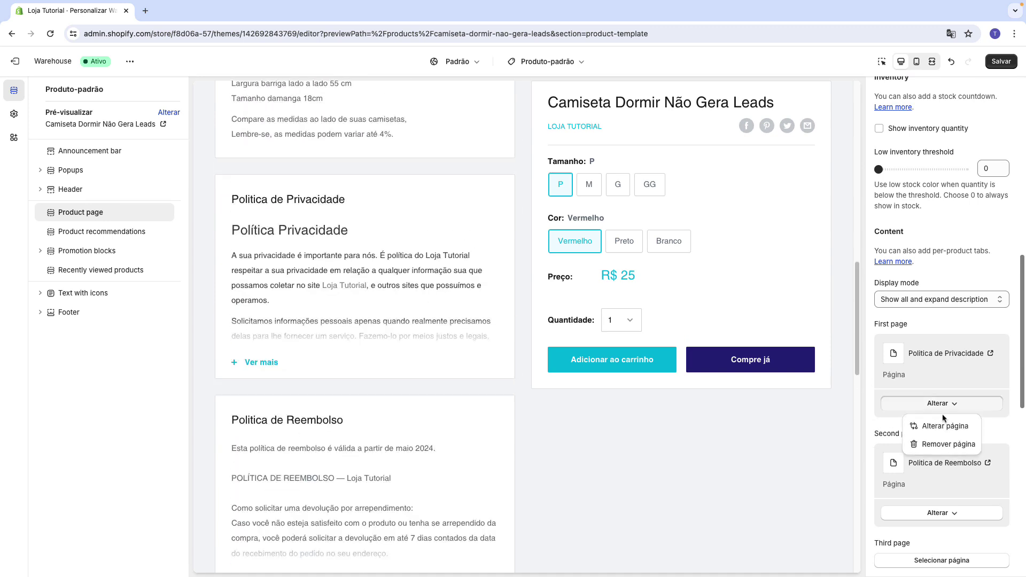
left_click(960, 445)
left_click(939, 441)
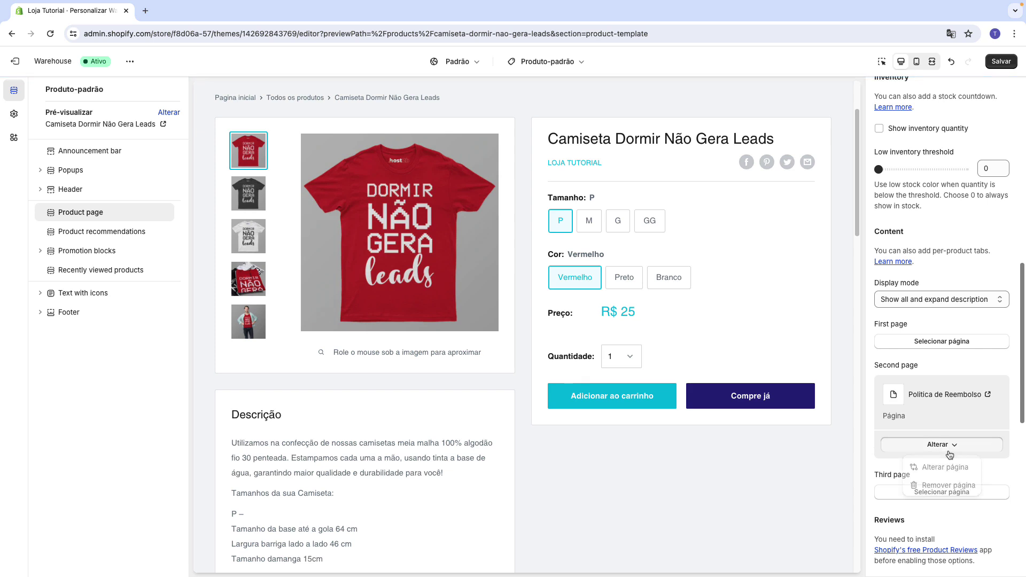
left_click(946, 482)
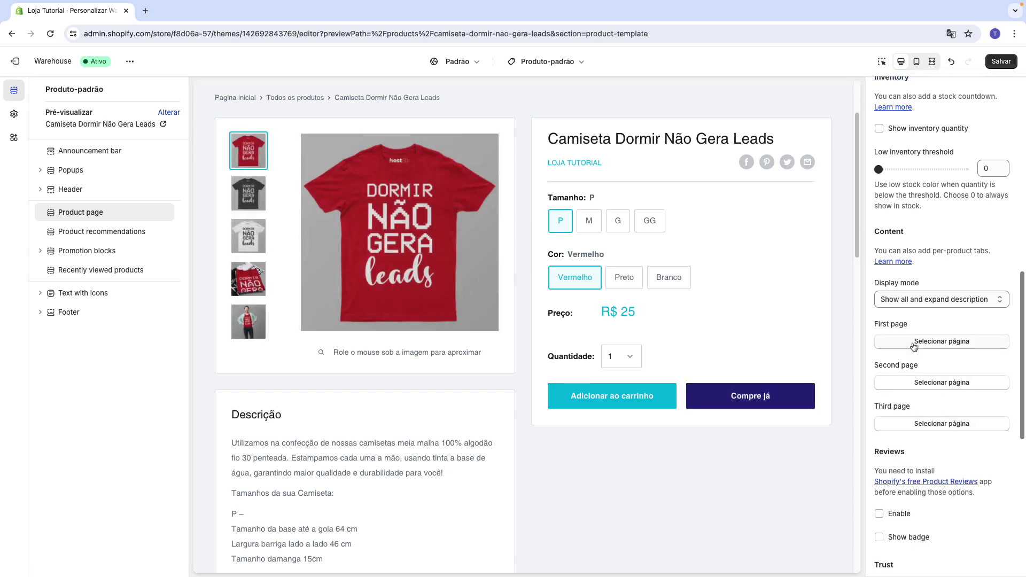
View the Display mode options in the Content settings
left_click_drag(880, 284, 905, 286)
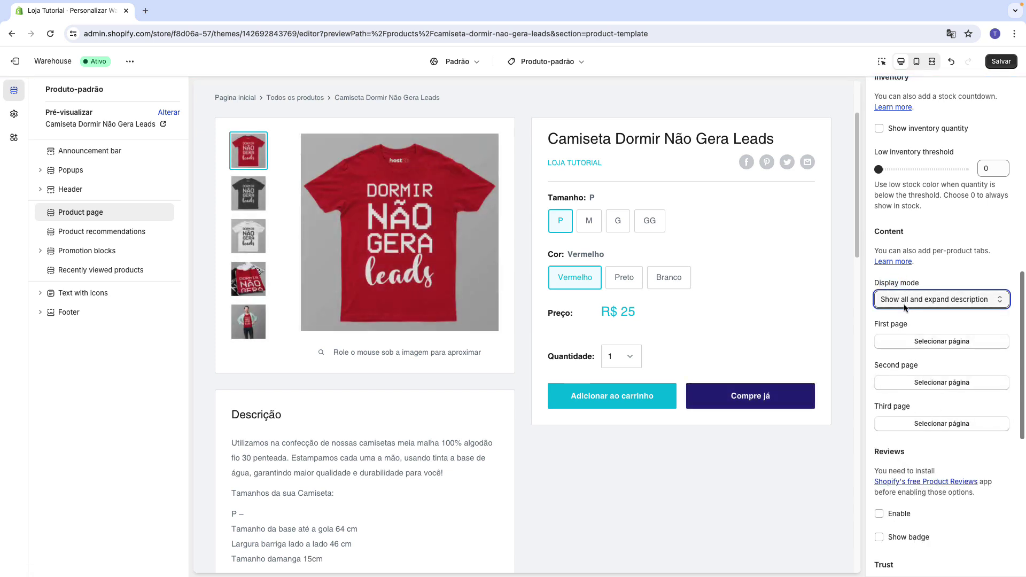
left_click(907, 303)
key("Escape")
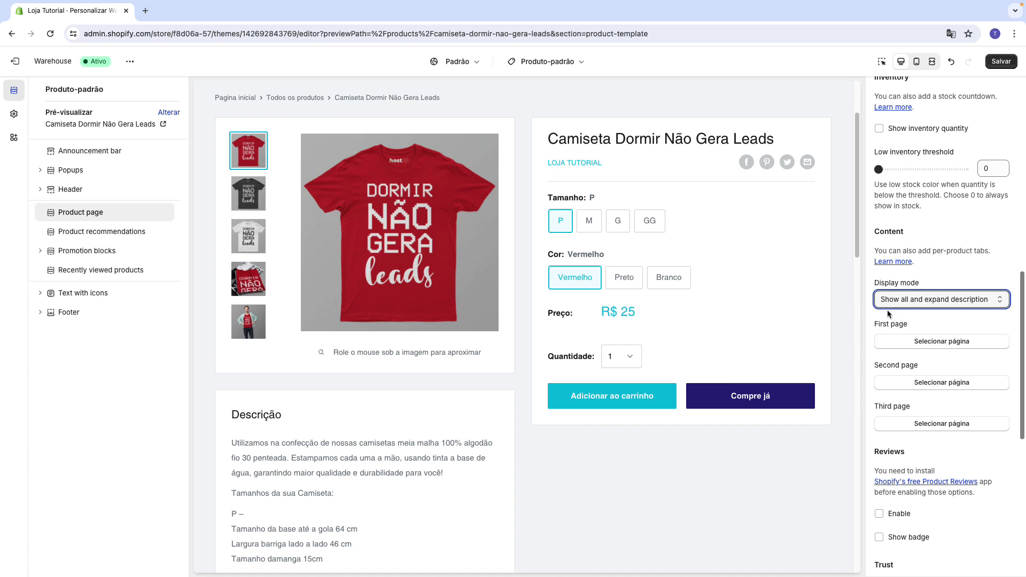
Try turning on Enable and Show badge in the Reviews settings, and turn both off again
scroll(880, 304, "down", 3)
left_click(877, 301)
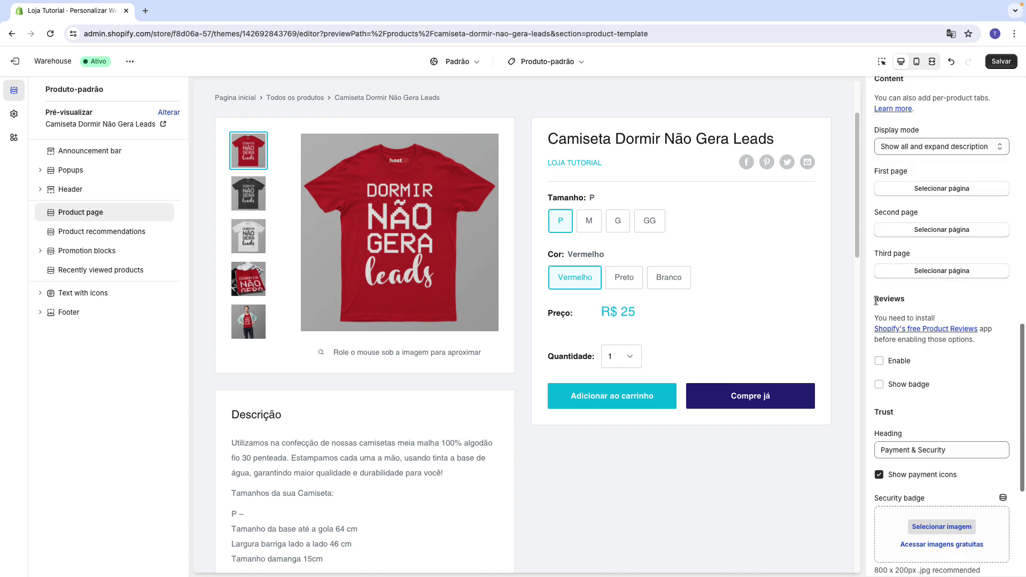
left_click(903, 301)
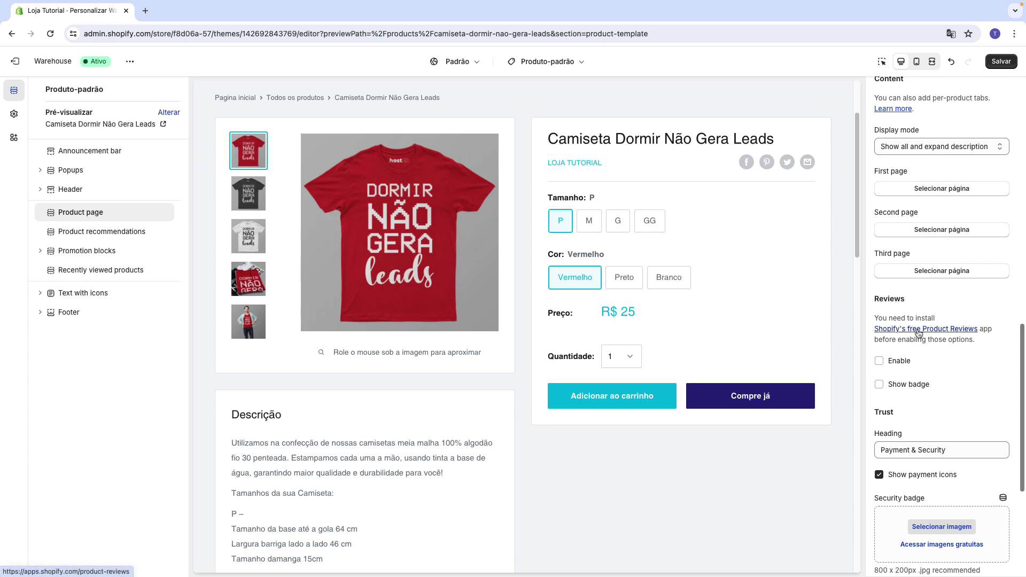
left_click(888, 361)
left_click(898, 384)
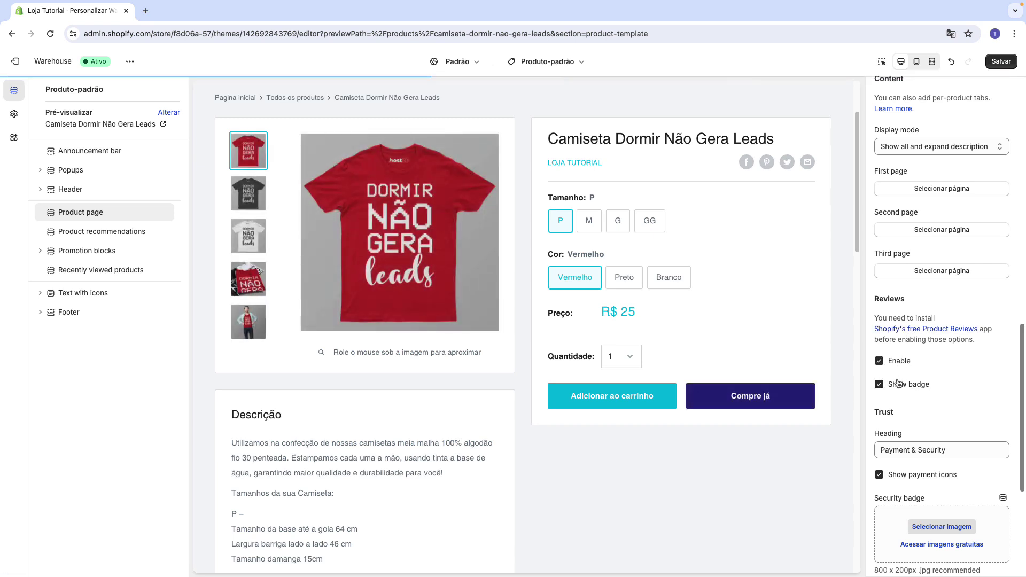
left_click(898, 384)
left_click(892, 362)
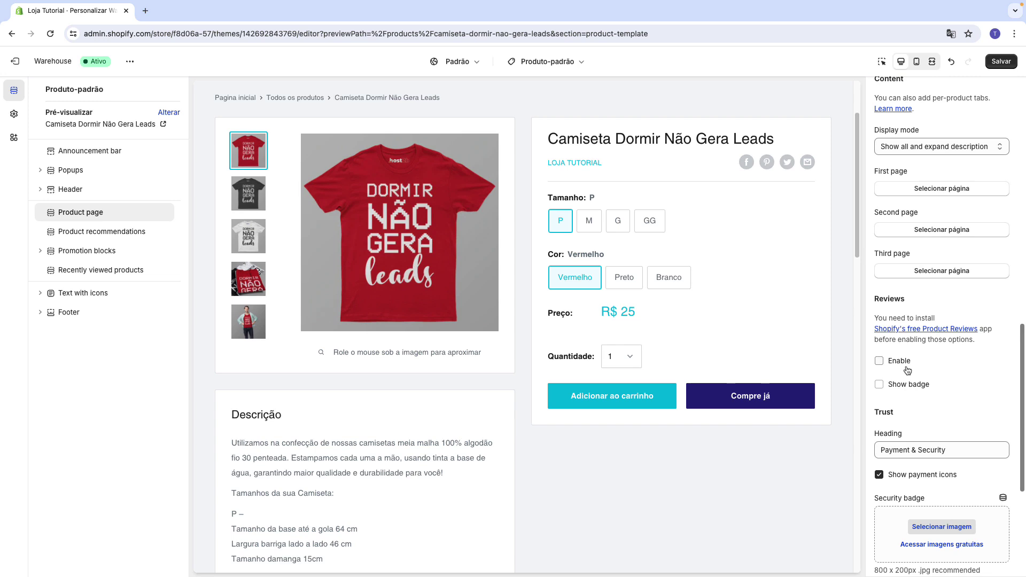
Review the Trust heading setting and disable Show payment icons
scroll(903, 358, "down", 3)
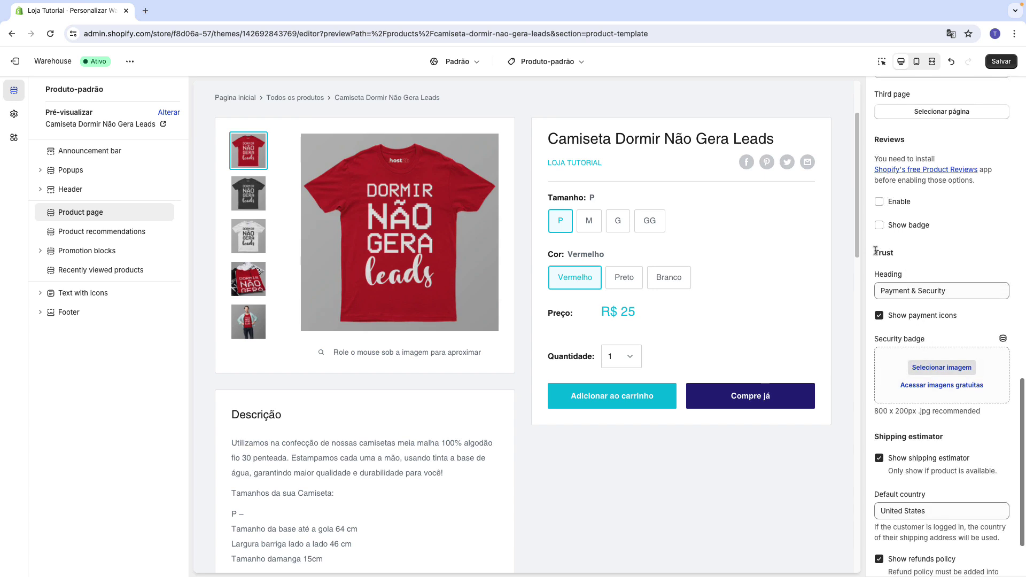
double_click(890, 253)
left_click(889, 253)
left_click_drag(874, 274, 916, 281)
left_click(915, 281)
left_click(883, 317)
Try disabling Show shipping estimator, check the Estimar frete block in the preview, and enable it again
scroll(875, 377, "down", 3)
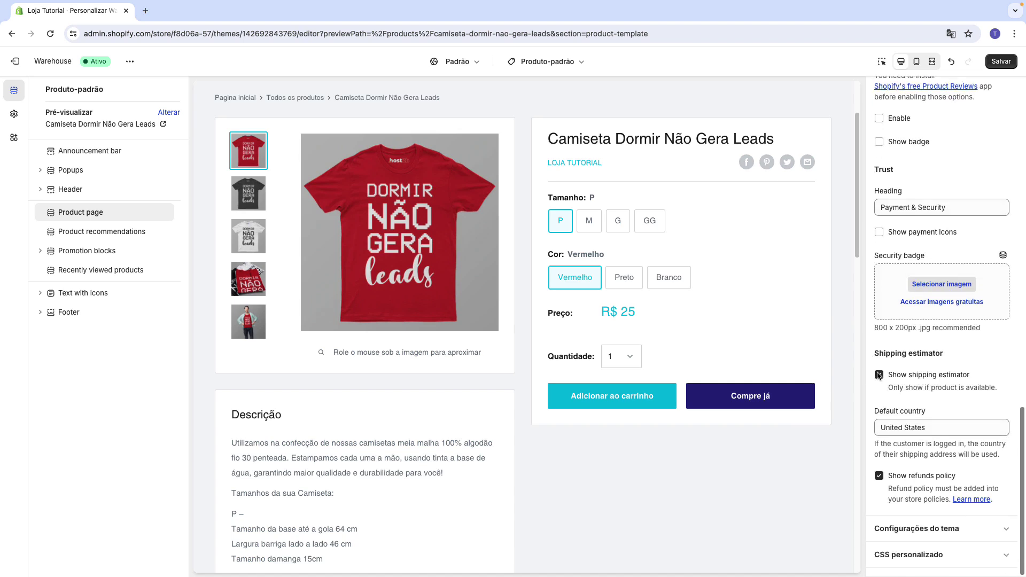
left_click_drag(879, 357, 918, 358)
scroll(545, 363, "down", 1)
scroll(527, 353, "down", 10)
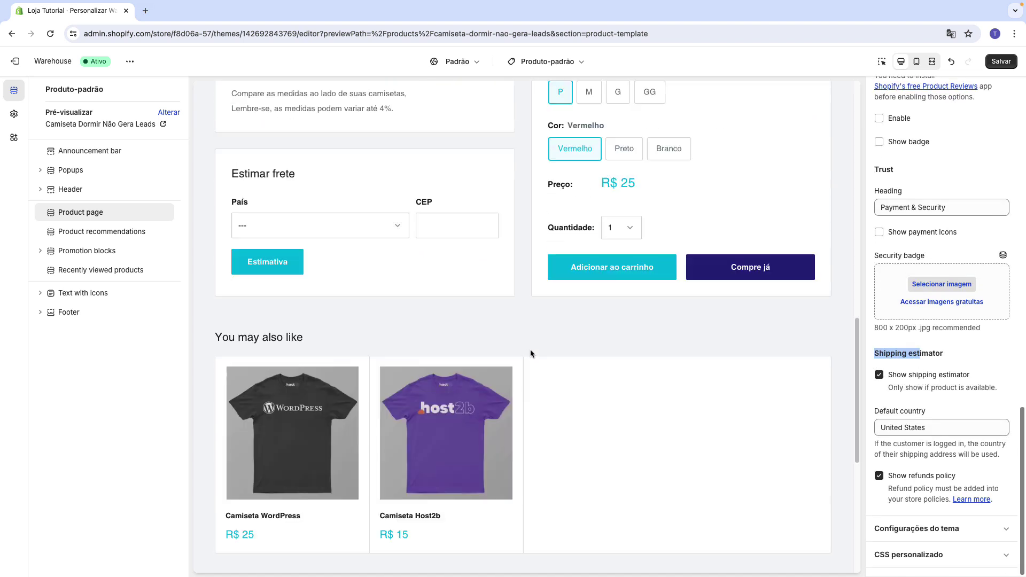
left_click(879, 374)
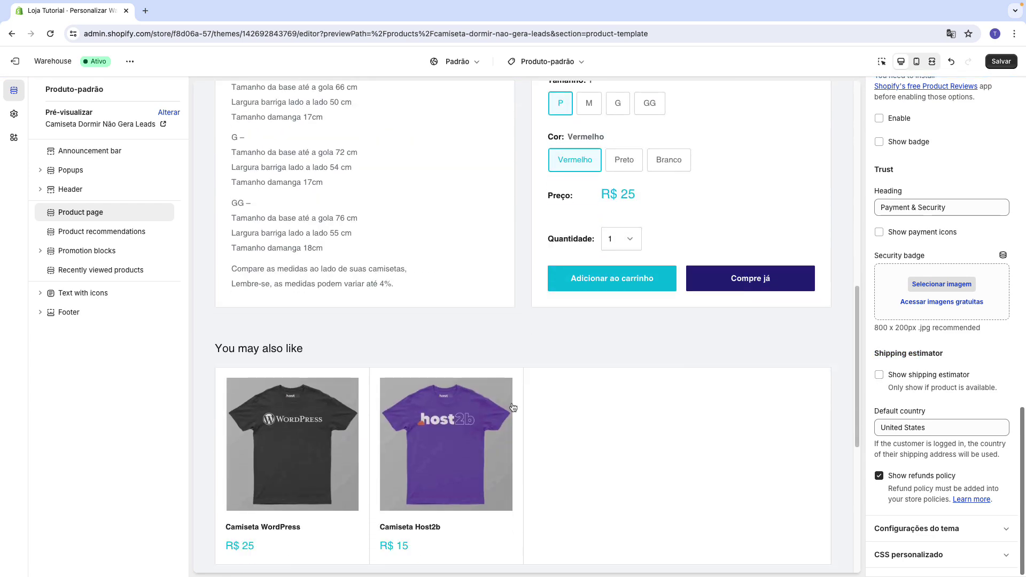
left_click(879, 375)
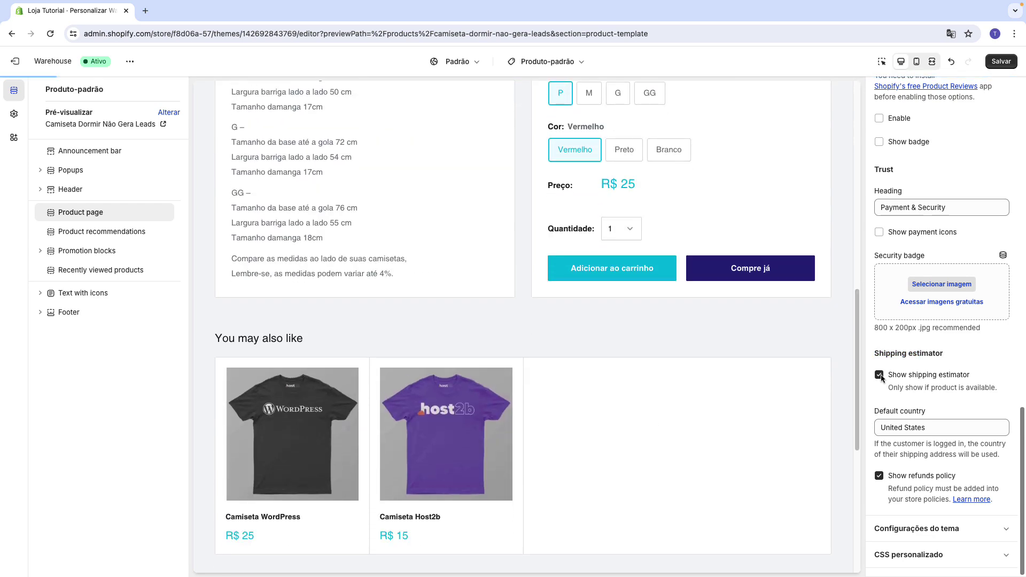
scroll(494, 421, "down", 9)
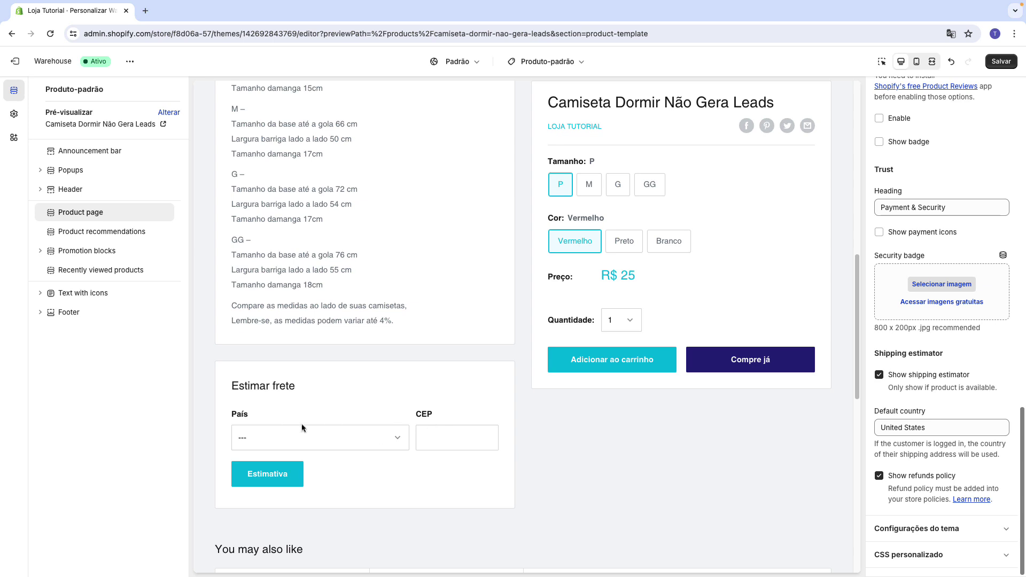
Highlight the Estimar frete heading in the preview and disable Show shipping estimator
left_click_drag(239, 386, 295, 386)
left_click(289, 386)
left_click_drag(238, 387, 280, 393)
left_click(281, 393)
left_click(882, 377)
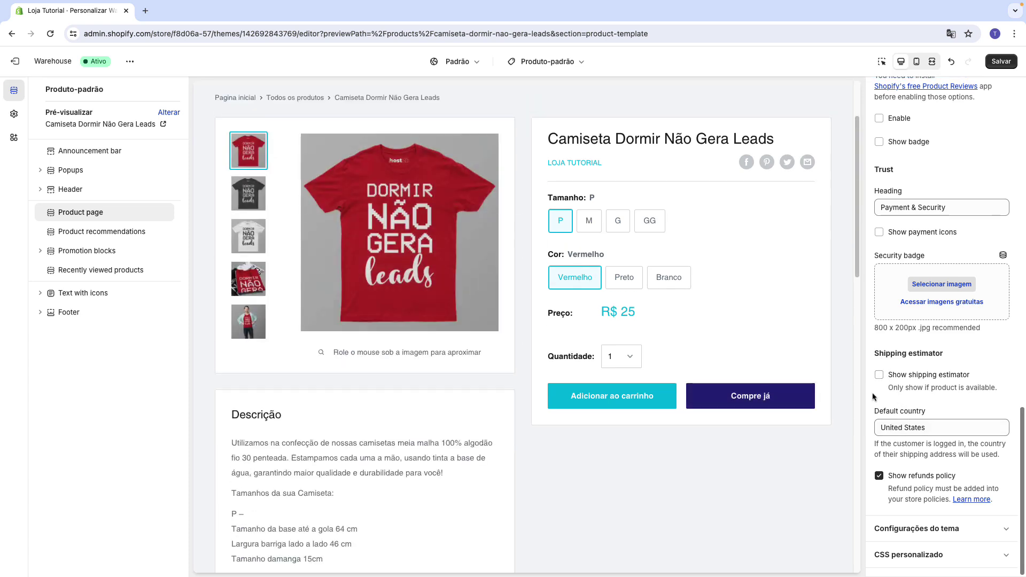
Set the shipping estimator's default country to Brazil
double_click(898, 412)
triple_click(893, 427)
key("BackSpace")
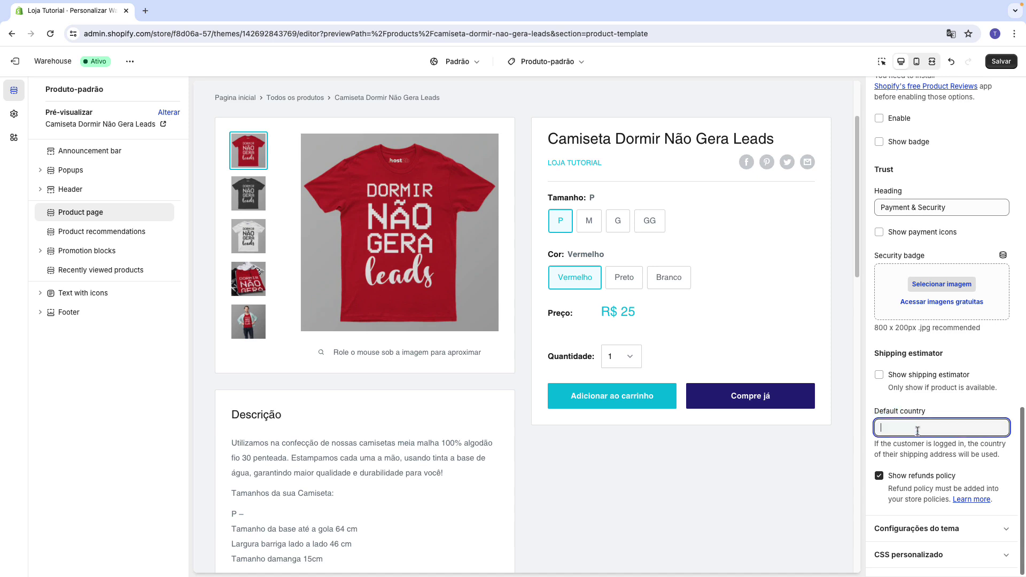
type("Brazil")
left_click(921, 502)
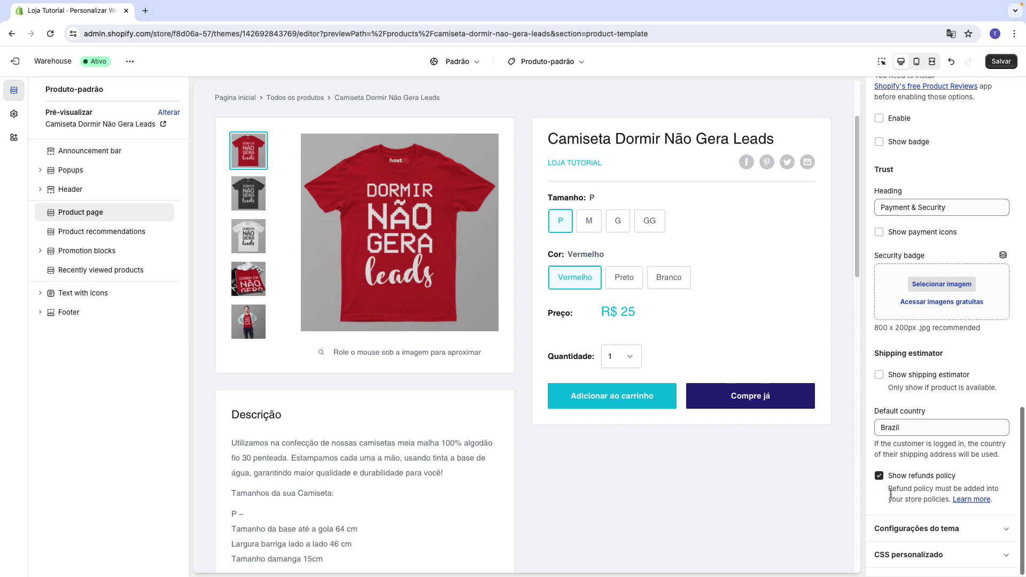
Disable Show refunds policy, check the product page preview, and expand Configurações do tema
left_click(879, 476)
scroll(486, 340, "down", 3)
scroll(486, 339, "up", 5)
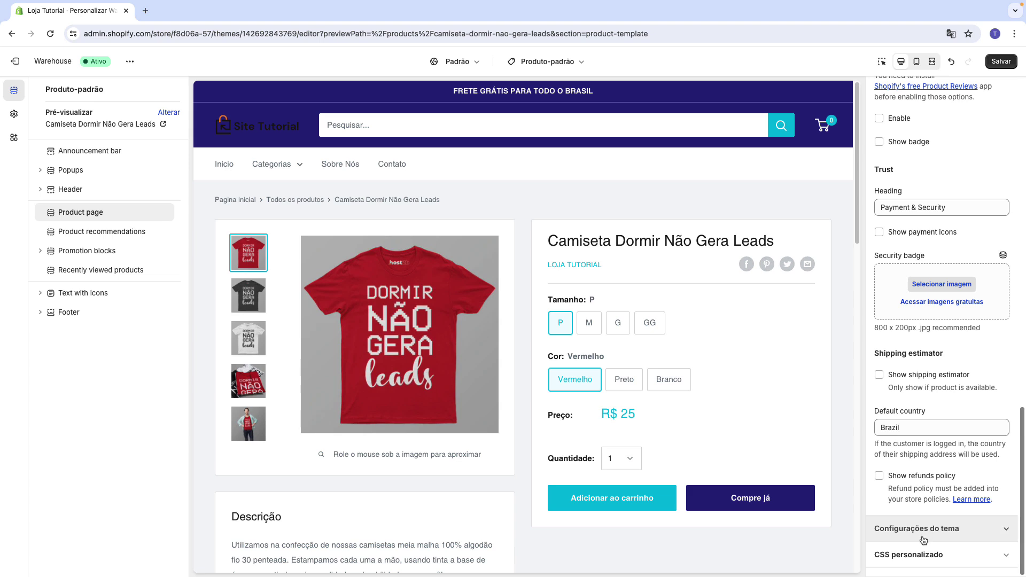
left_click(909, 539)
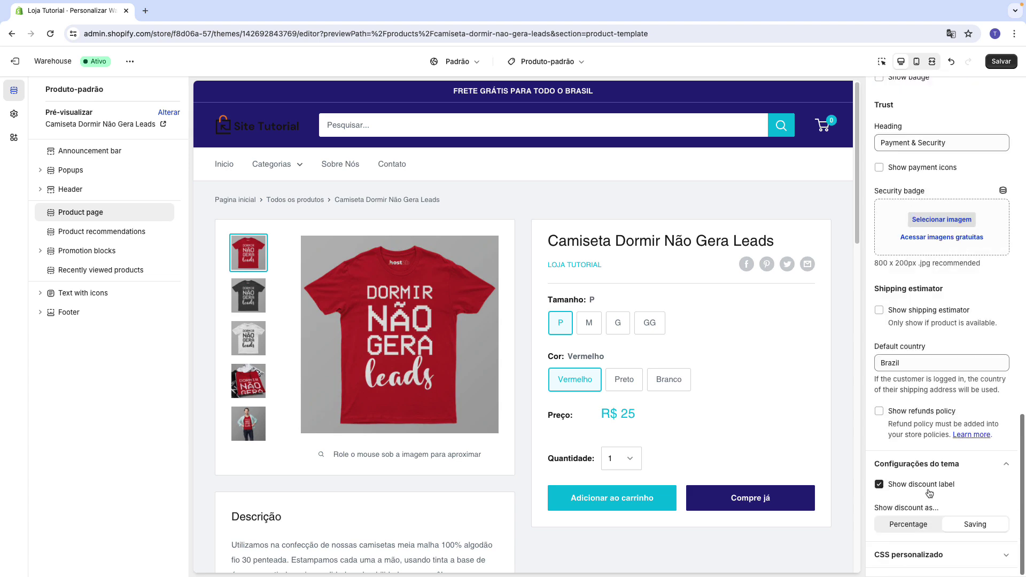
Try turning Show discount label off and back on, switching the previewed product to Caneca Host2b
left_click(880, 484)
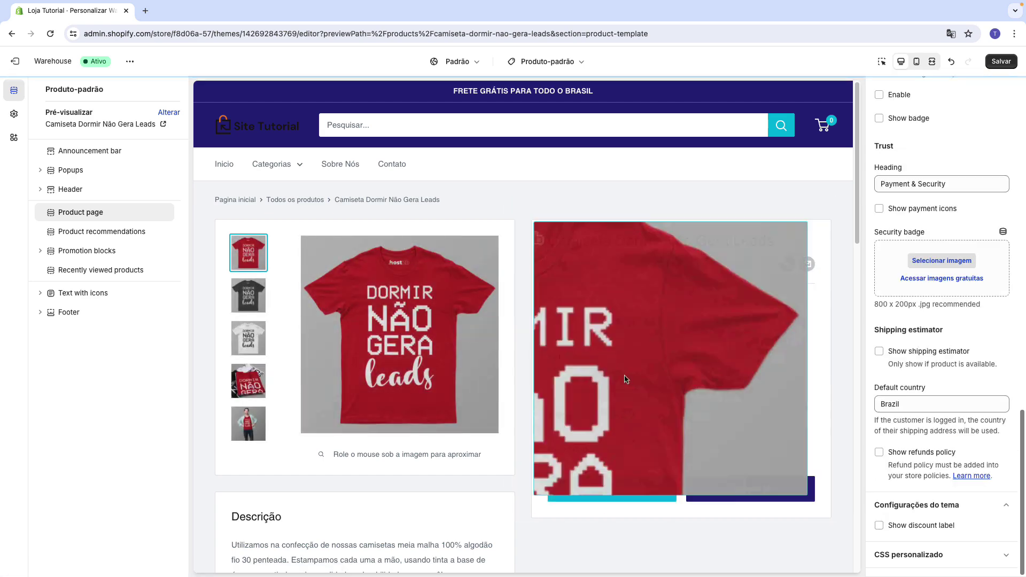
left_click(169, 113)
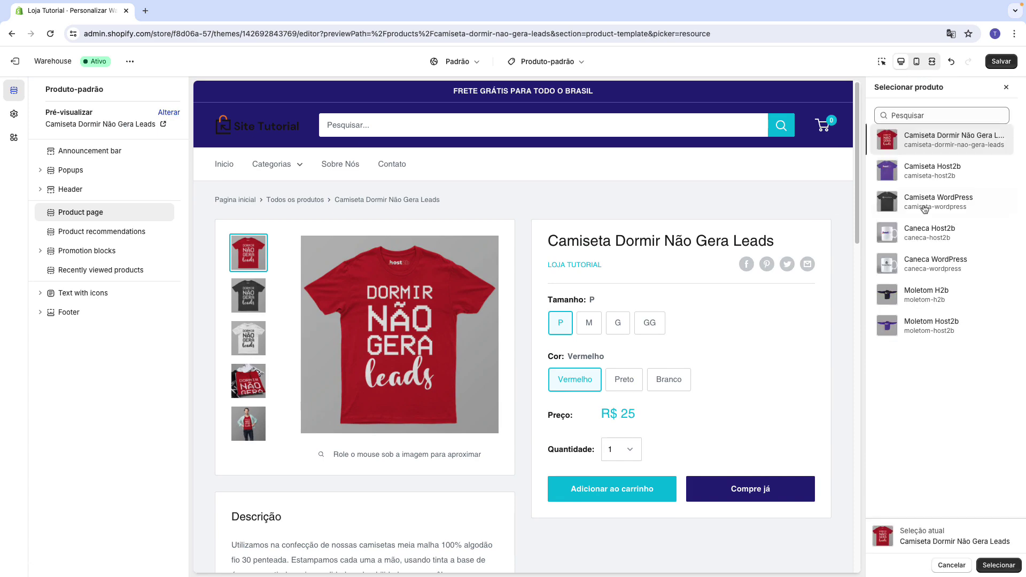
left_click(930, 233)
scroll(917, 348, "down", 15)
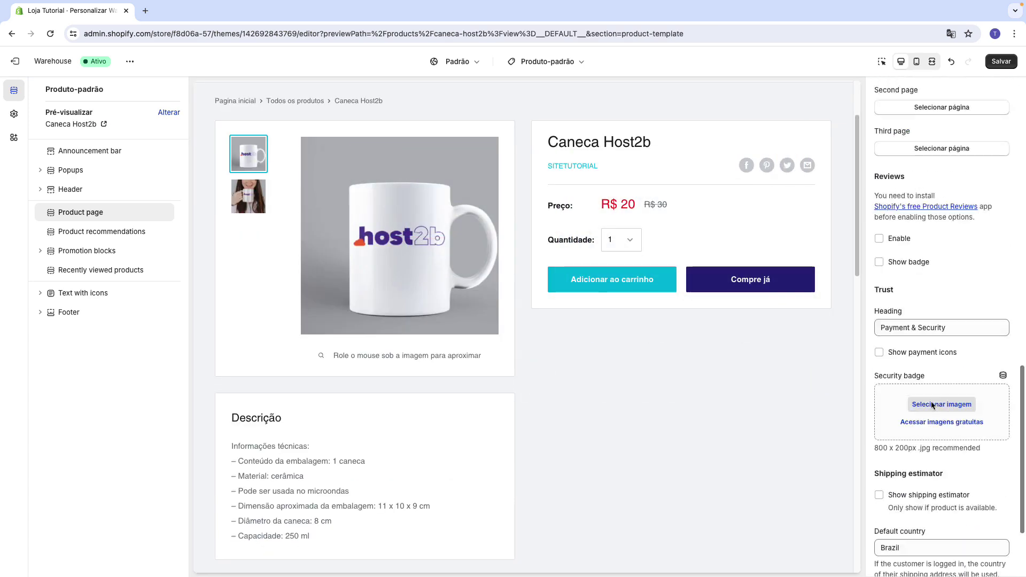
left_click(915, 525)
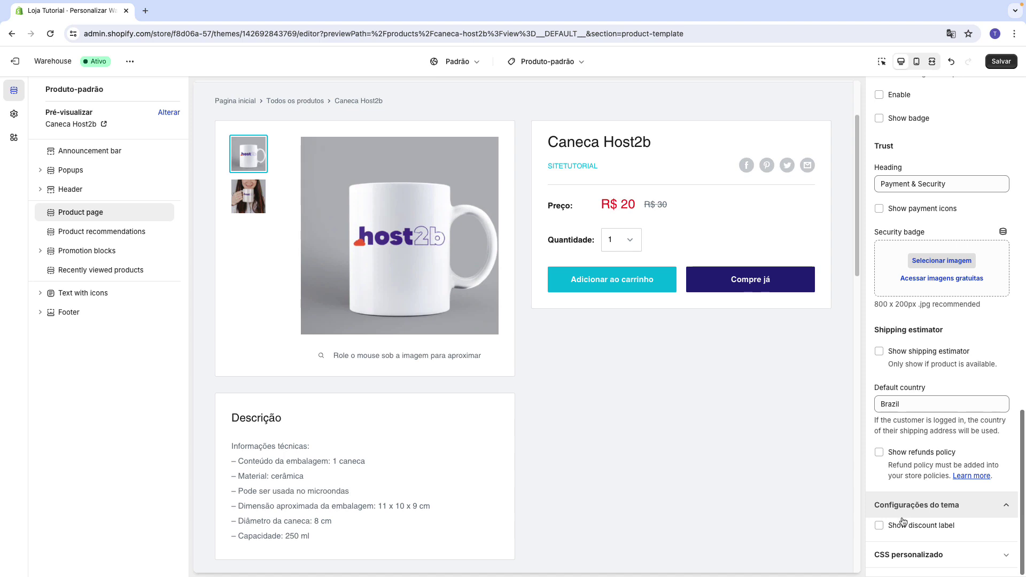
left_click(879, 526)
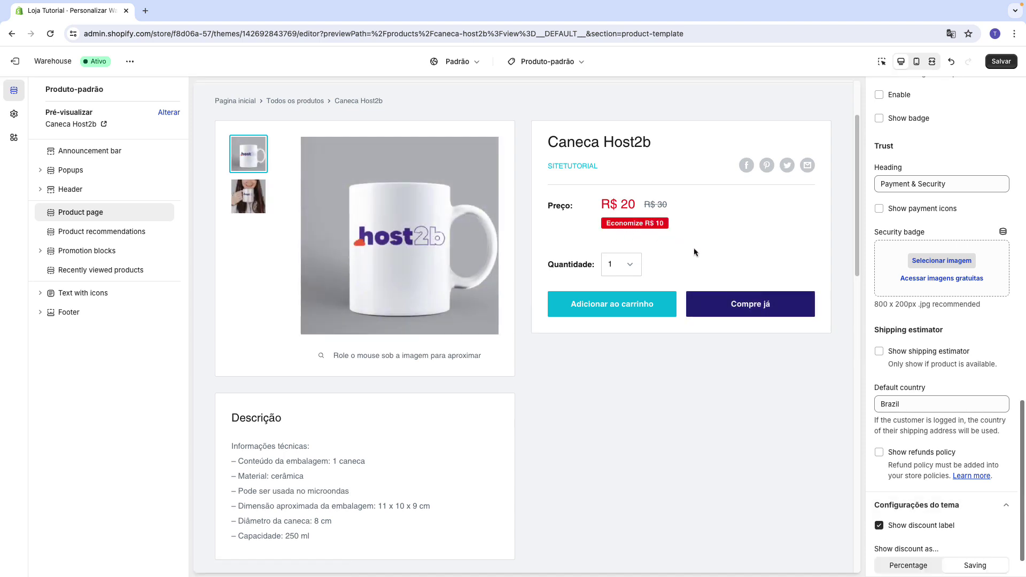
Set Show discount as to Percentage for the discount label and collapse Configurações do tema
scroll(964, 401, "down", 2)
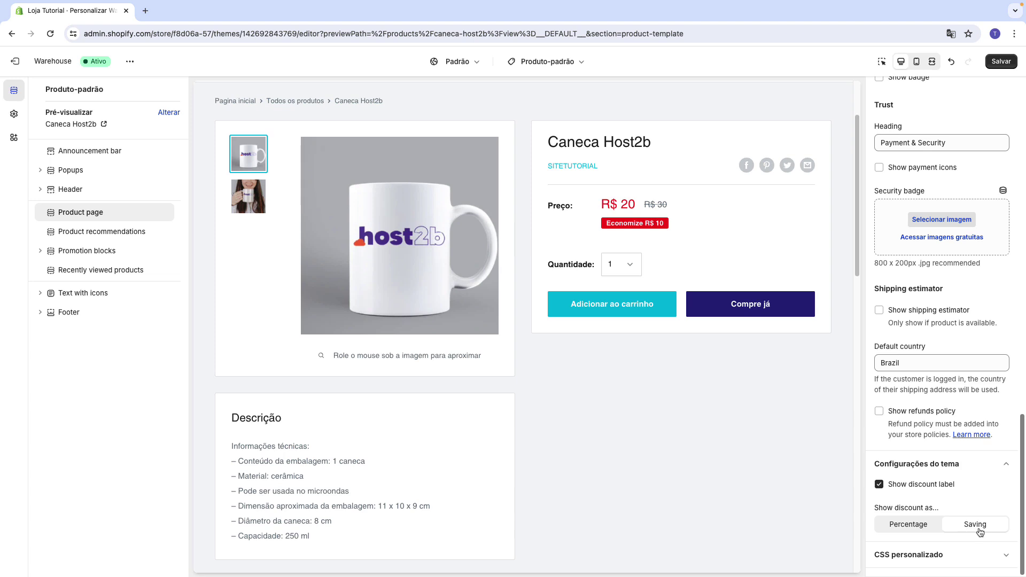
left_click(912, 527)
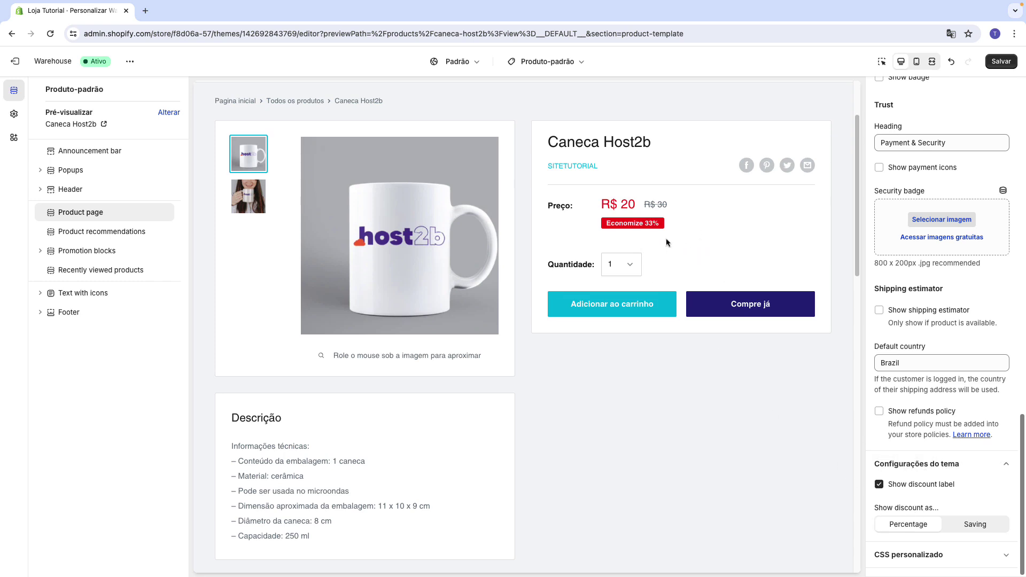
left_click(881, 465)
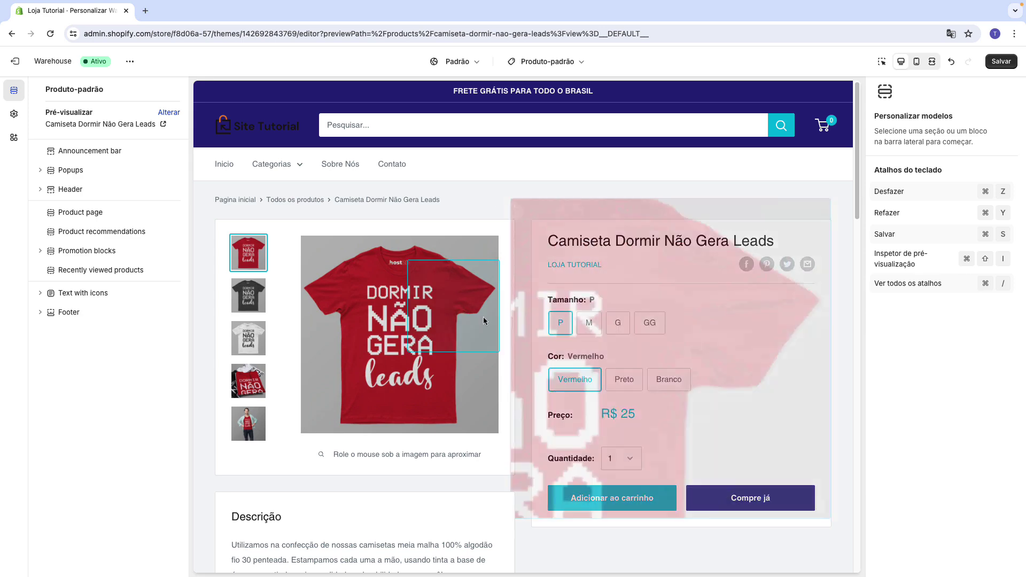
Examine the Camiseta Dormir Não Gera Leads page preview, including the You may also like and Recently viewed headings
scroll(468, 310, "down", 7)
scroll(519, 244, "up", 4)
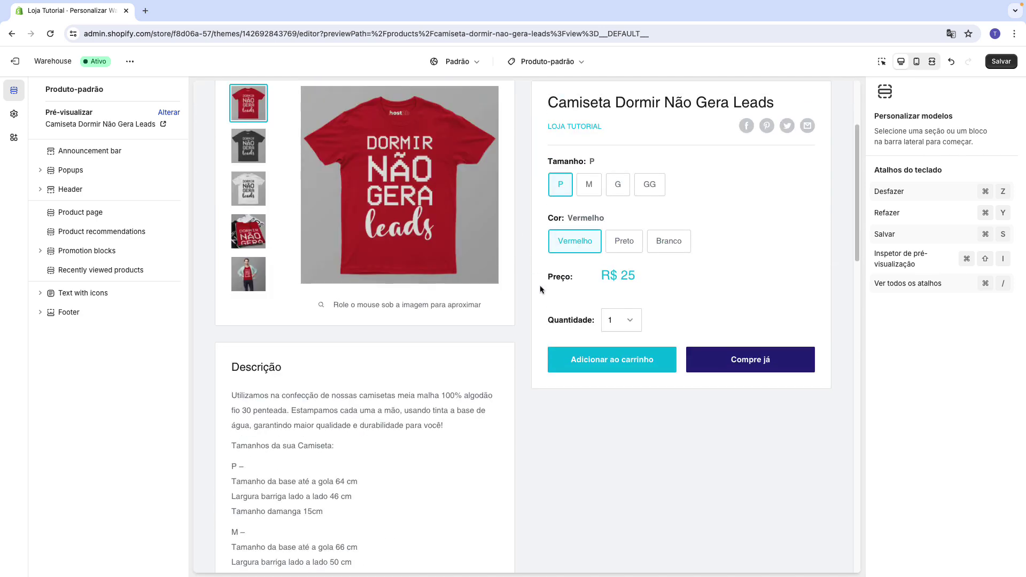
scroll(521, 299, "up", 2)
scroll(496, 260, "down", 8)
scroll(496, 259, "down", 5)
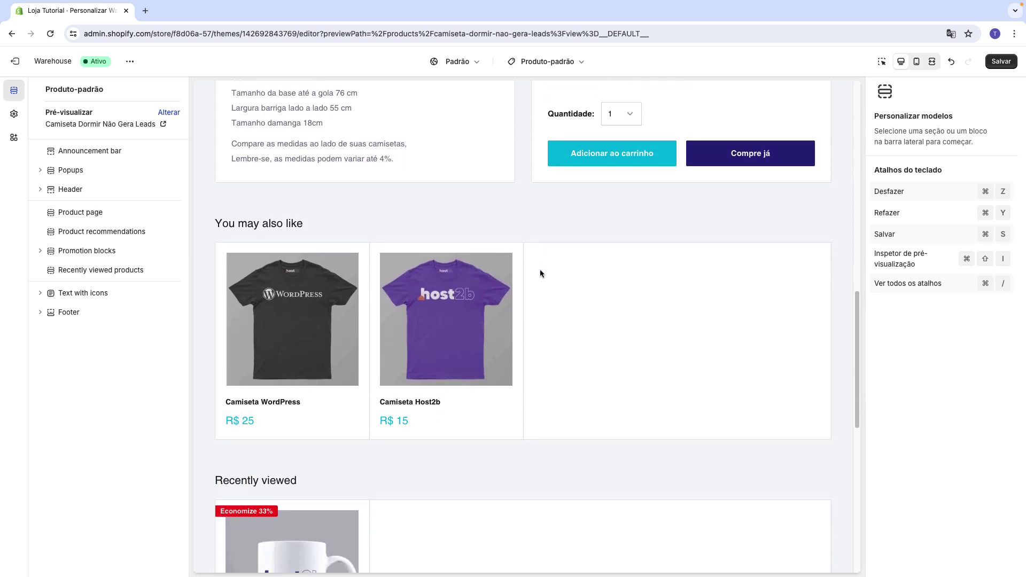
scroll(540, 274, "down", 1)
left_click_drag(216, 163, 298, 174)
left_click(260, 186)
left_click_drag(217, 162, 293, 169)
left_click(302, 174)
left_click_drag(217, 418, 294, 420)
left_click(286, 421)
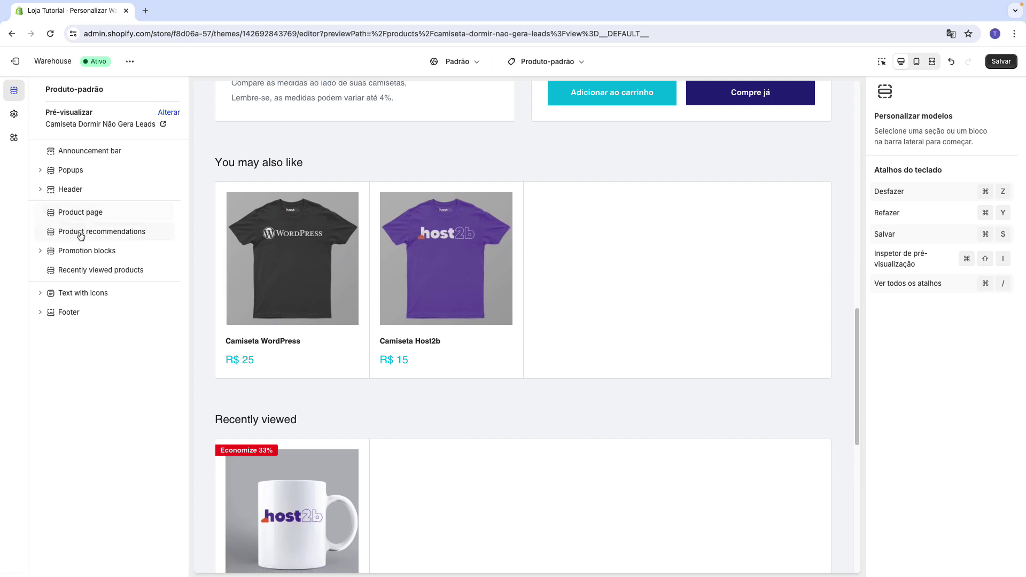
Open the Product recommendations section, try toggling Show dynamic recommendations, and check the recommended products in the preview
left_click(121, 233)
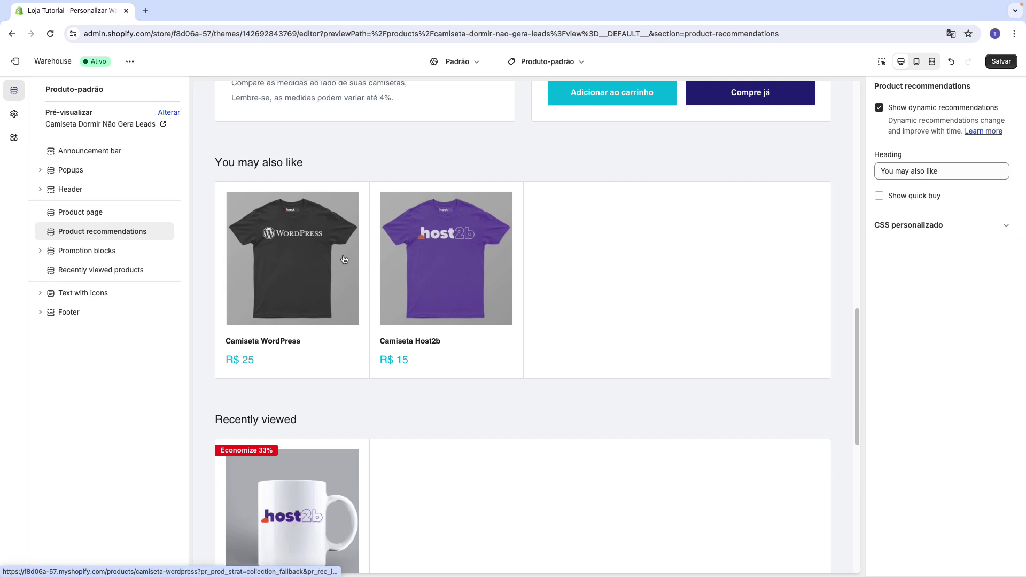
left_click(880, 107)
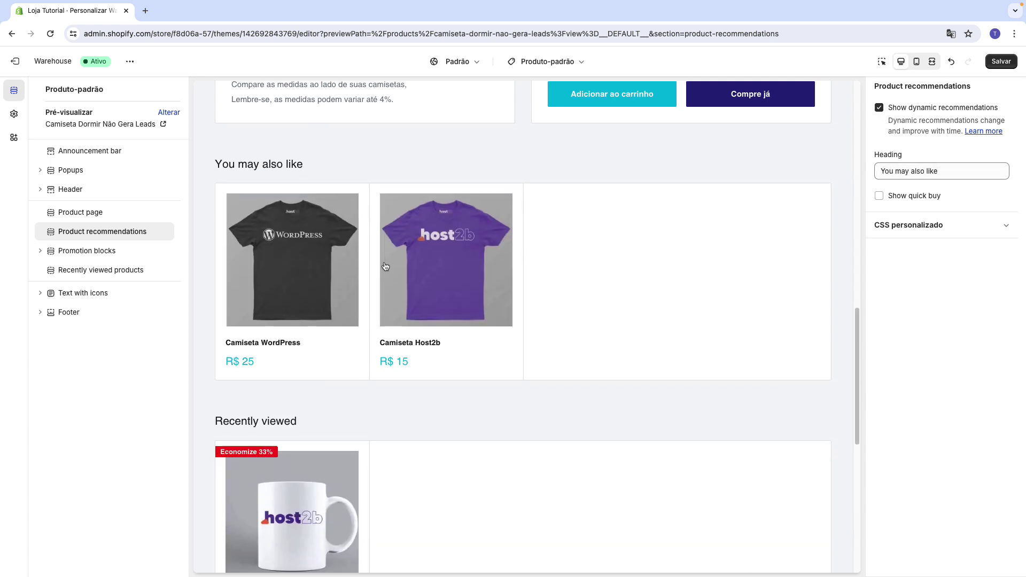
scroll(385, 265, "up", 5)
scroll(470, 224, "down", 2)
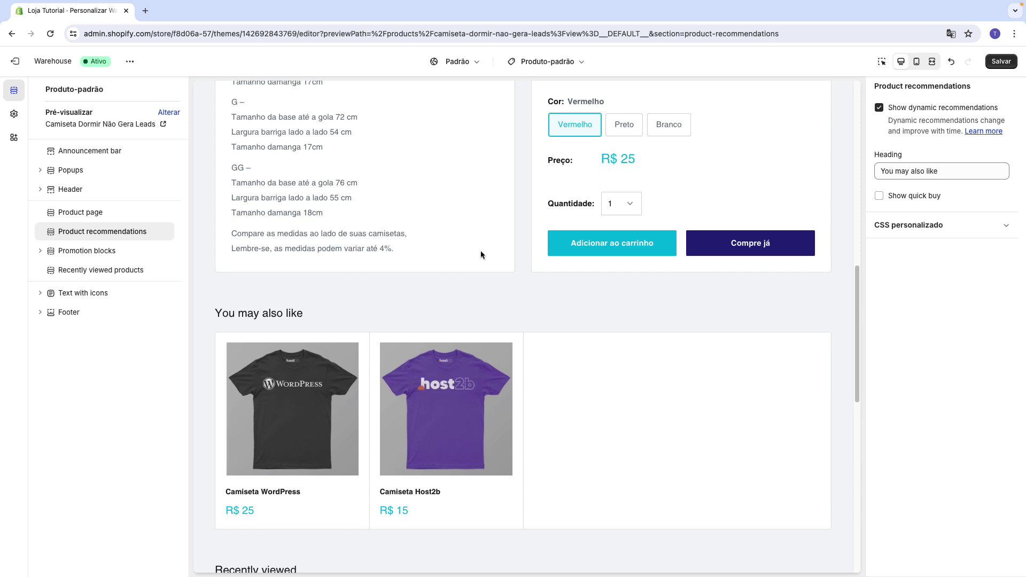
scroll(328, 415, "down", 1)
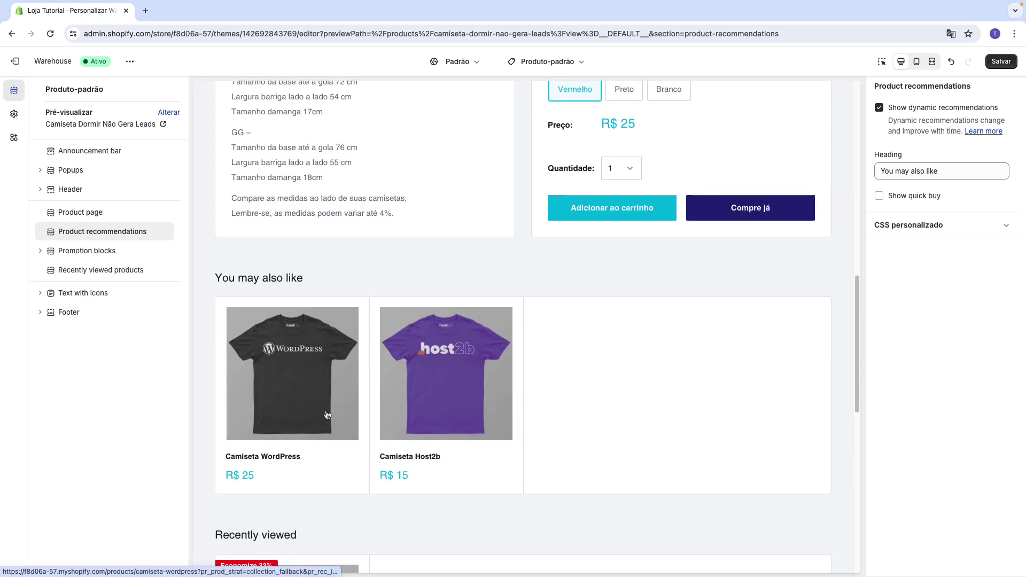
Change the Product recommendations heading to "Você pode gostar"
left_click(894, 171)
triple_click(894, 171)
key("BackSpace")
type("Você pode gostar")
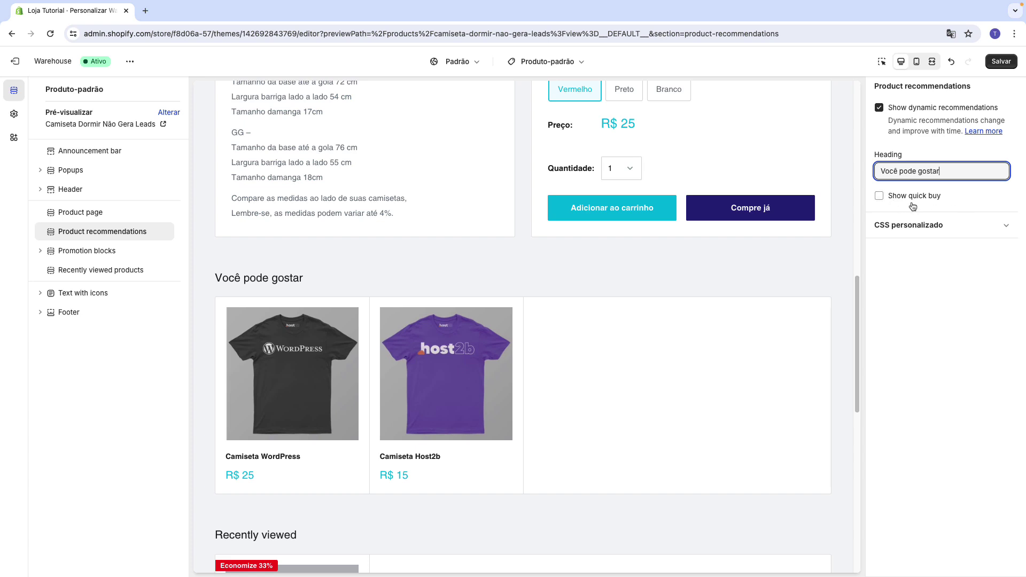
Try Show quick buy on the recommended products and turn it off again
left_click(883, 198)
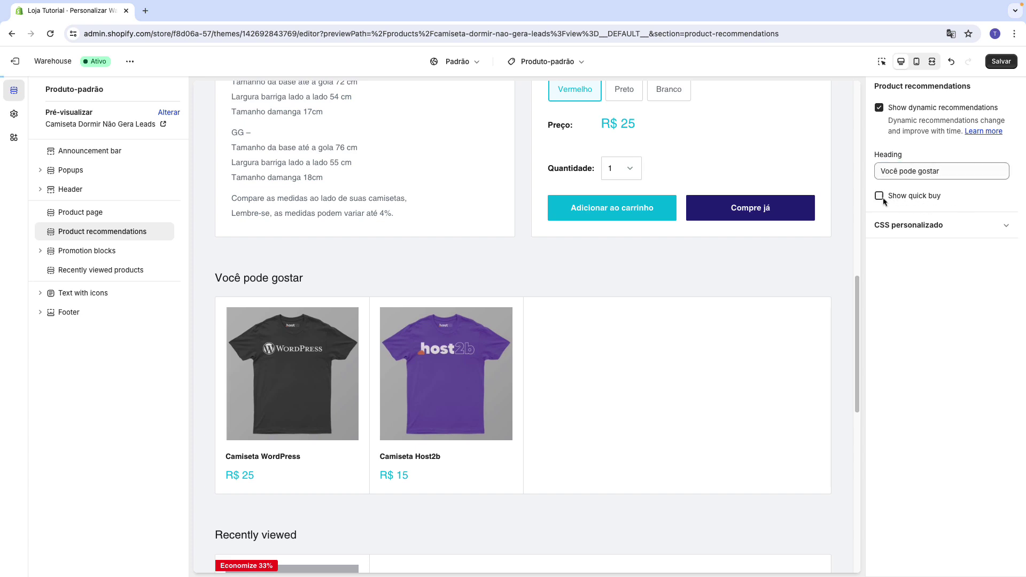
left_click(882, 196)
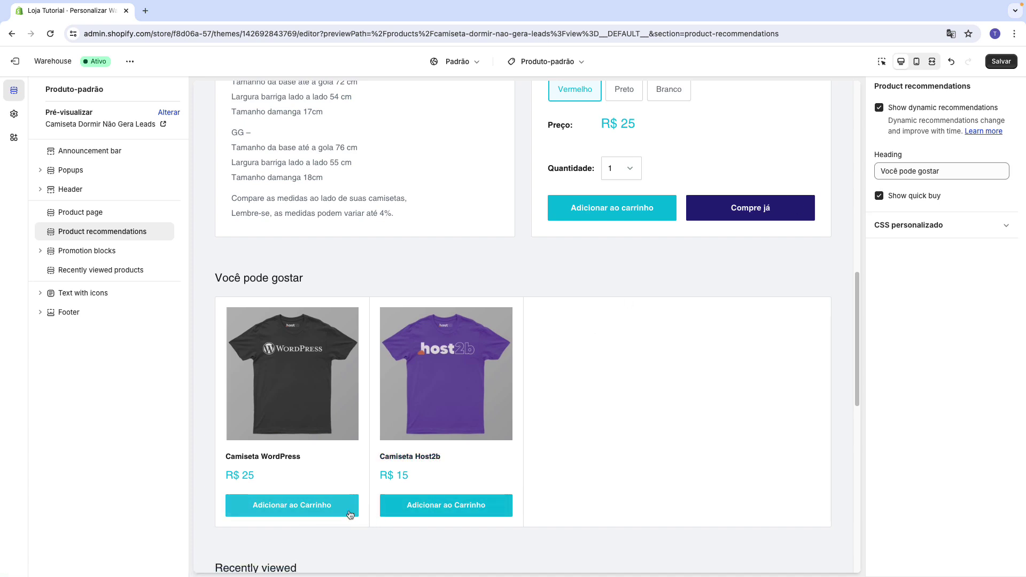
left_click(879, 196)
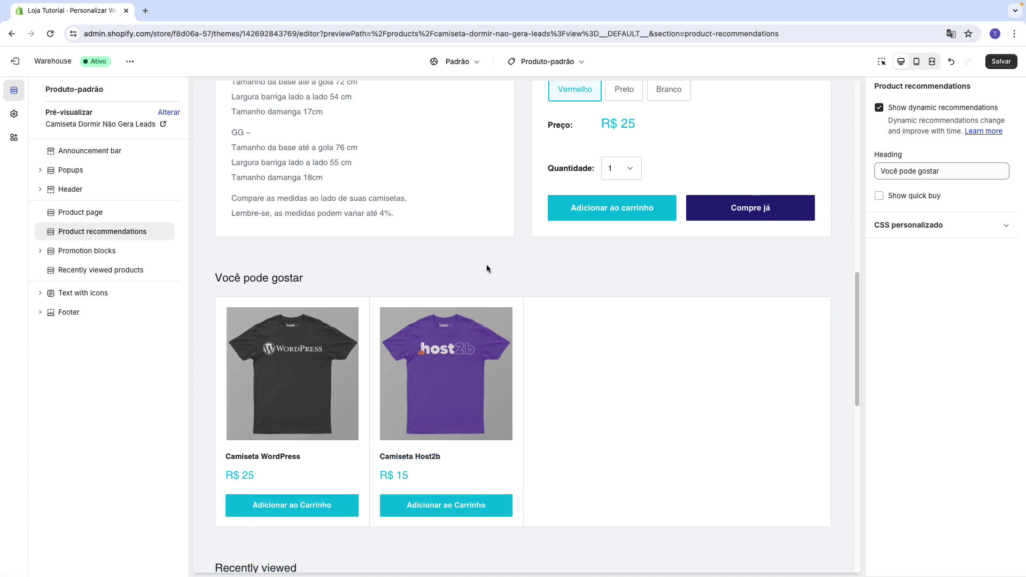
Add four items to the Promotion blocks section, reviewing the first item's image, text and button settings
left_click(79, 257)
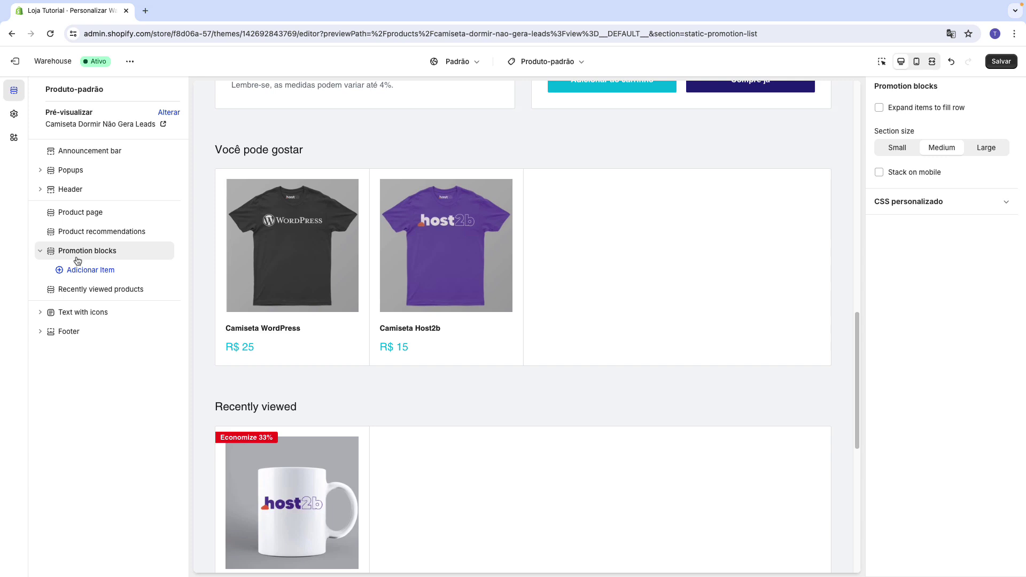
left_click(86, 273)
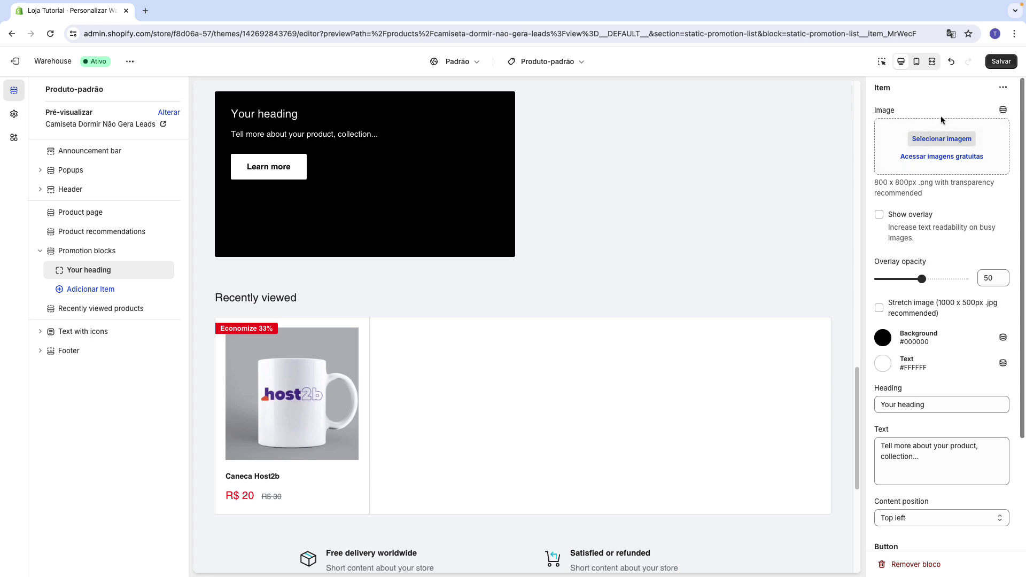
scroll(941, 204, "down", 3)
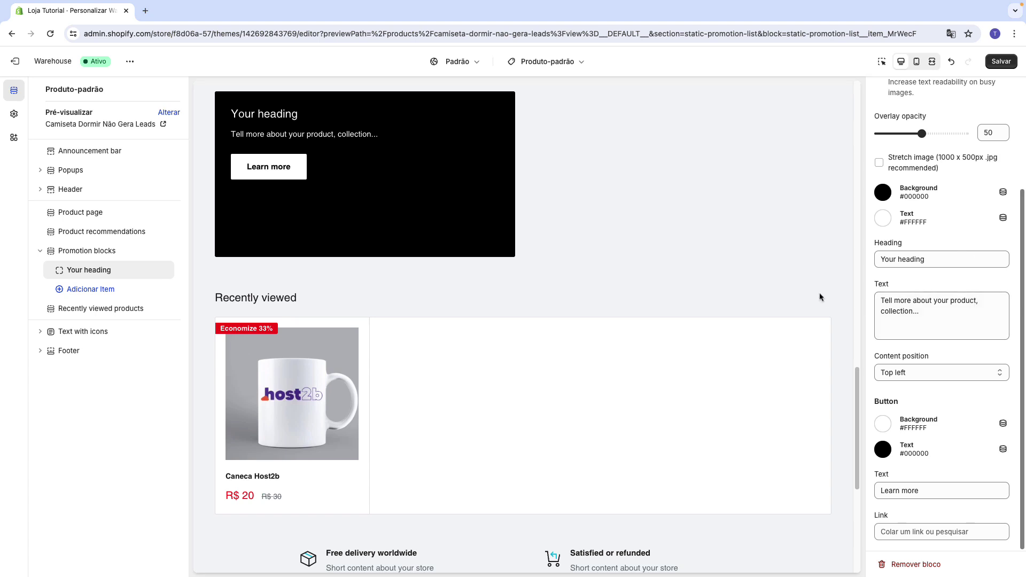
left_click(107, 289)
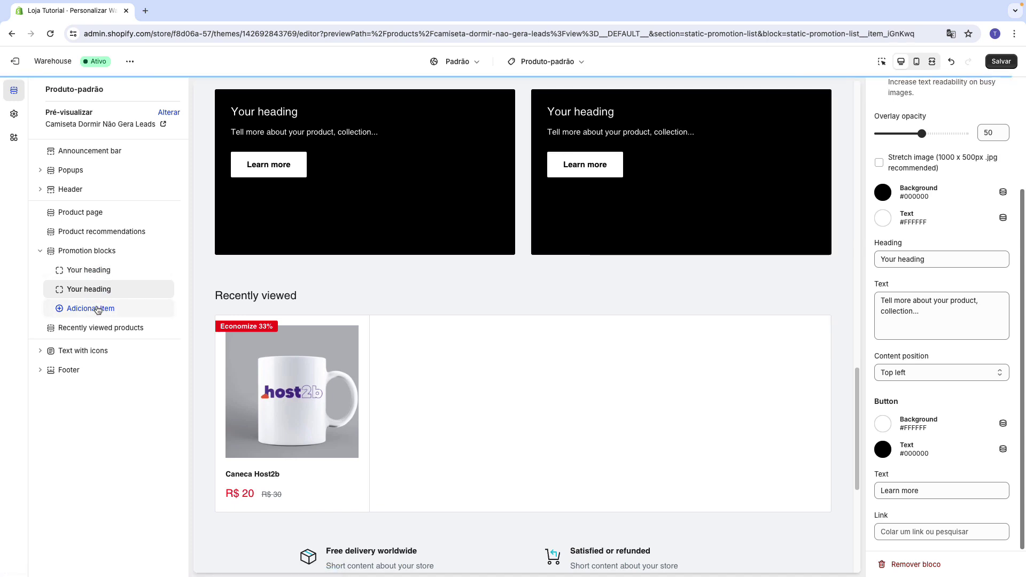
left_click(101, 308)
left_click(96, 328)
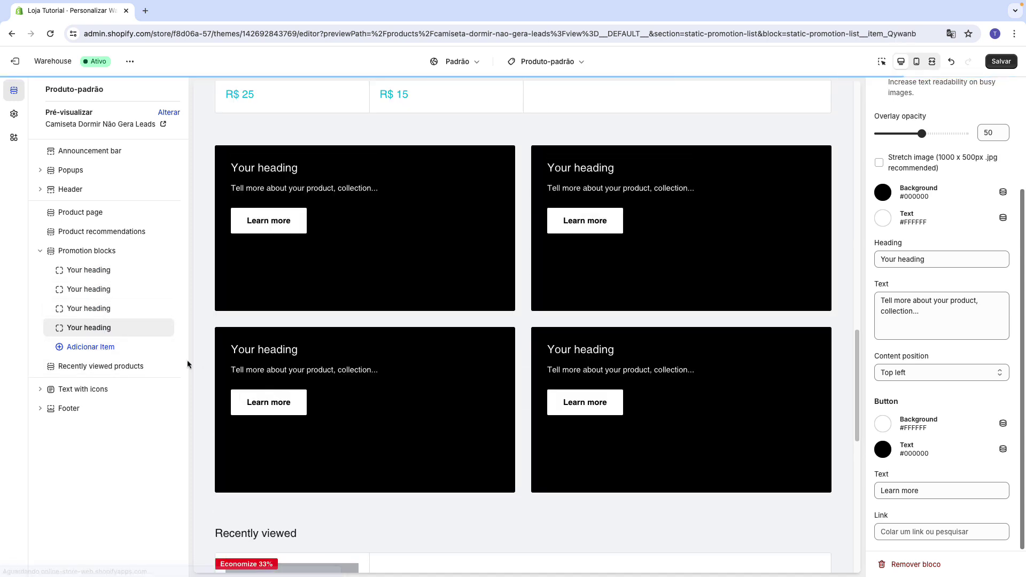
Remove all four items from the Promotion blocks section
left_click(151, 328)
left_click(153, 309)
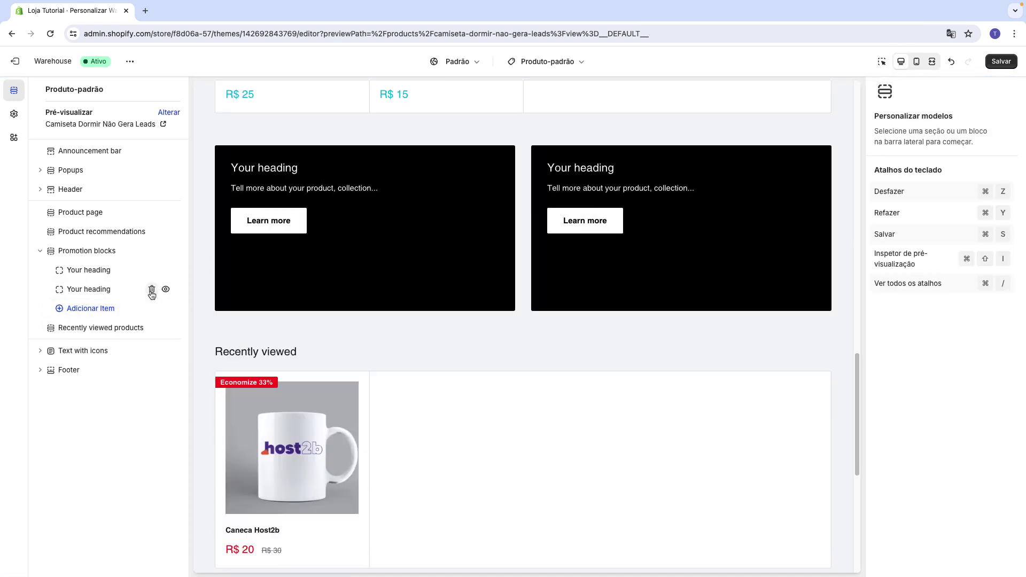
left_click(152, 290)
left_click(152, 270)
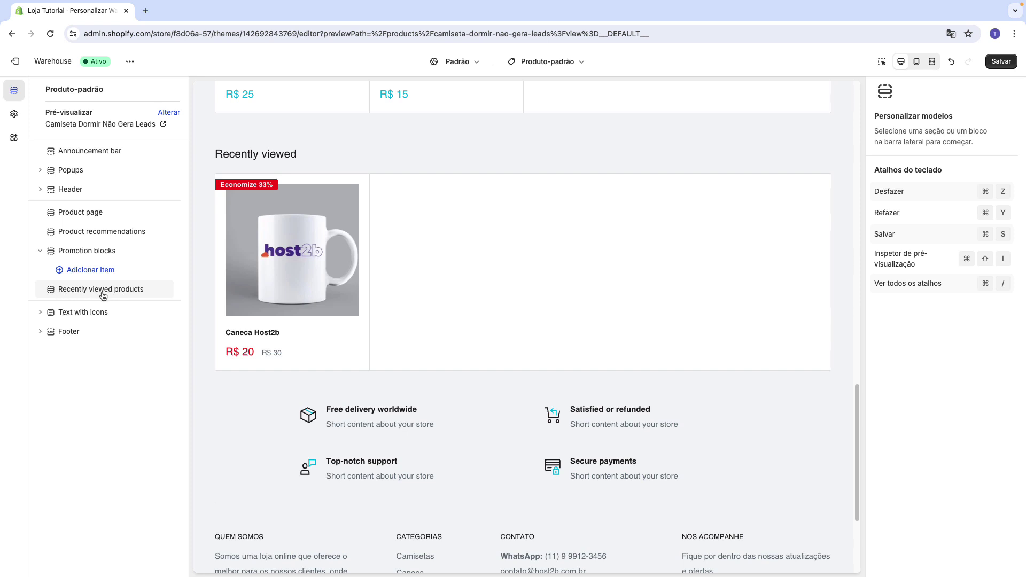
Try toggling Show section for Recently viewed products and set the section's heading to "Visto Recentemente"
left_click(103, 296)
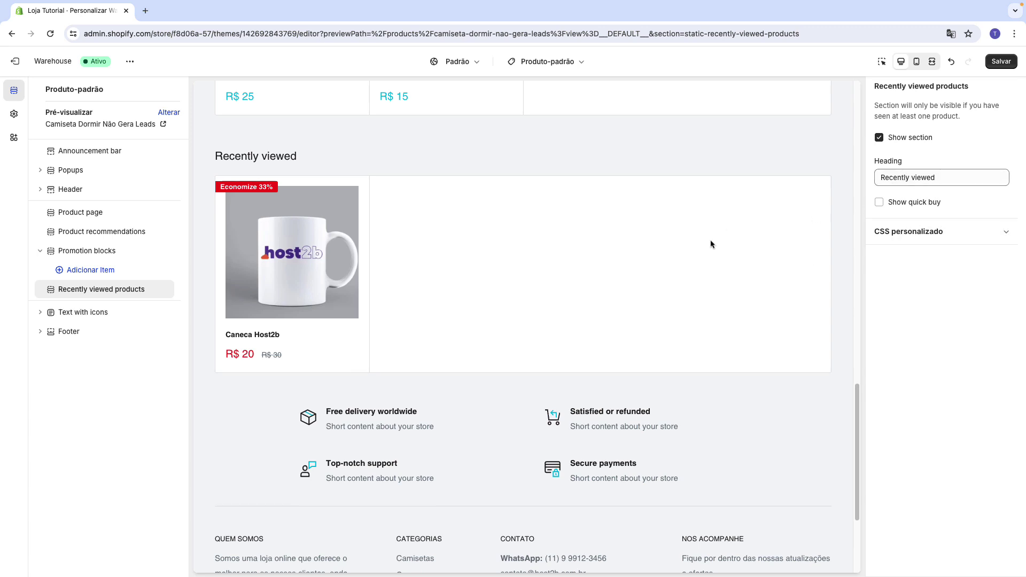
left_click(879, 138)
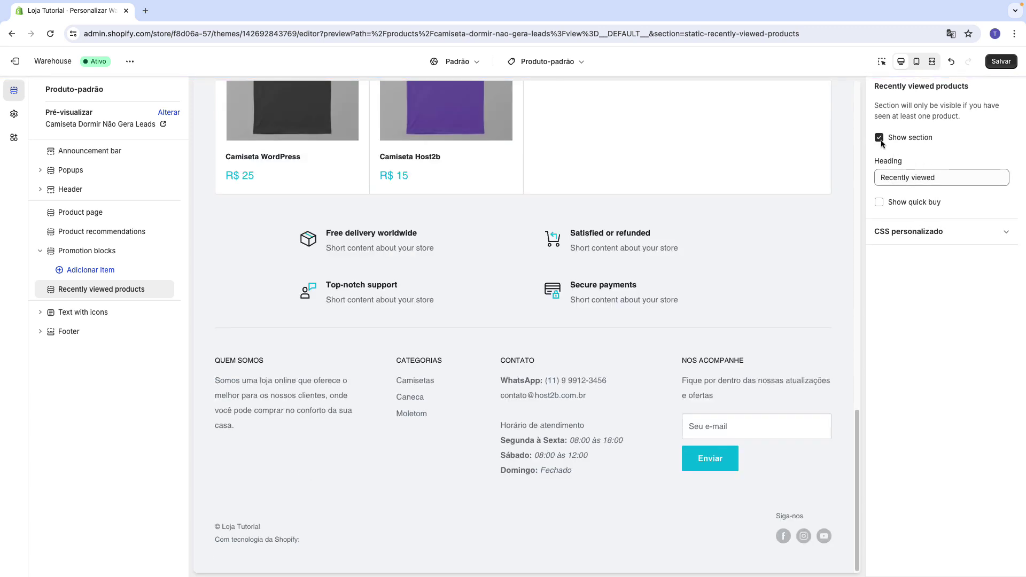
triple_click(893, 175)
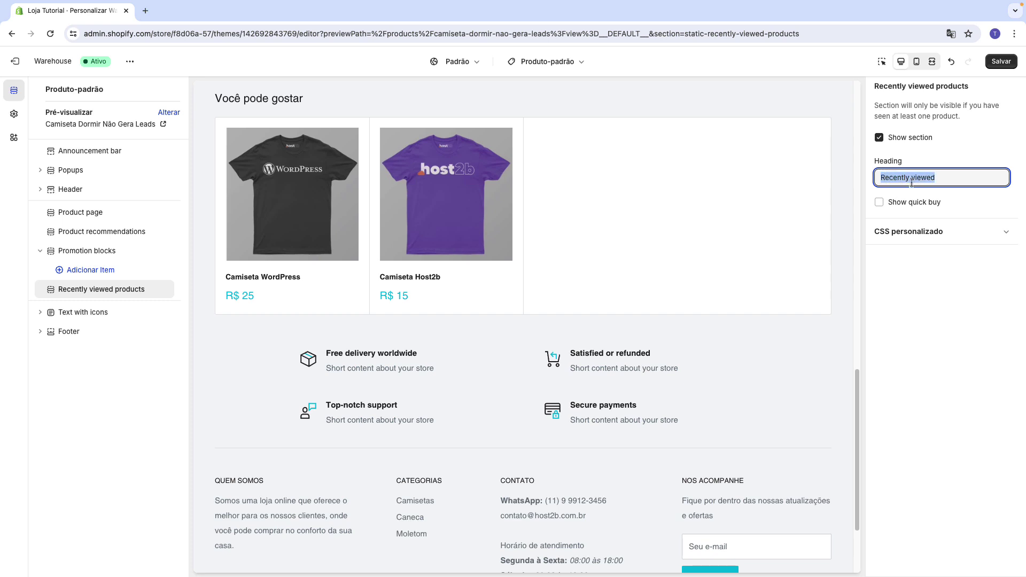
type("Visto Recetemente")
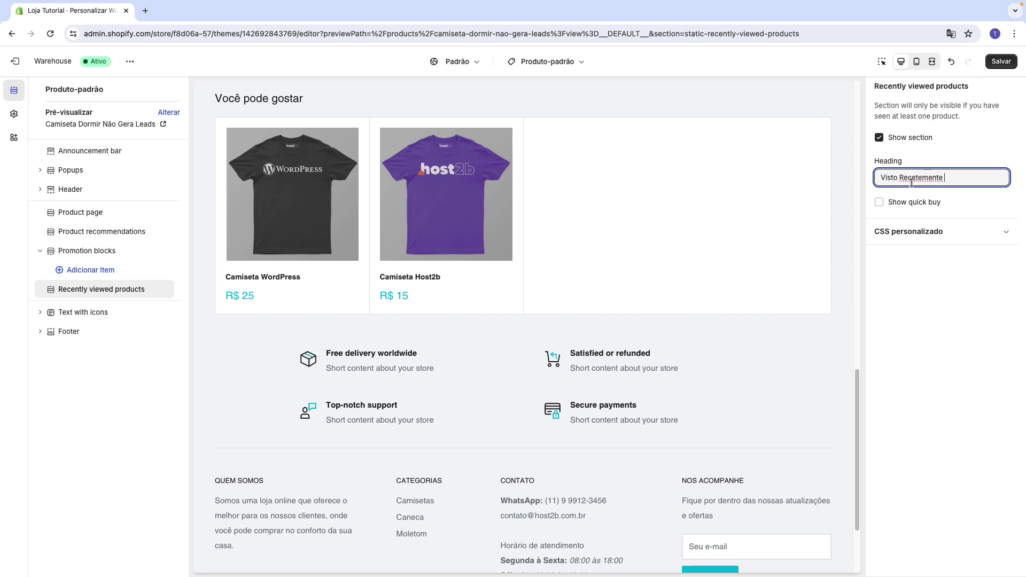
left_click(912, 177)
type("n")
key("End")
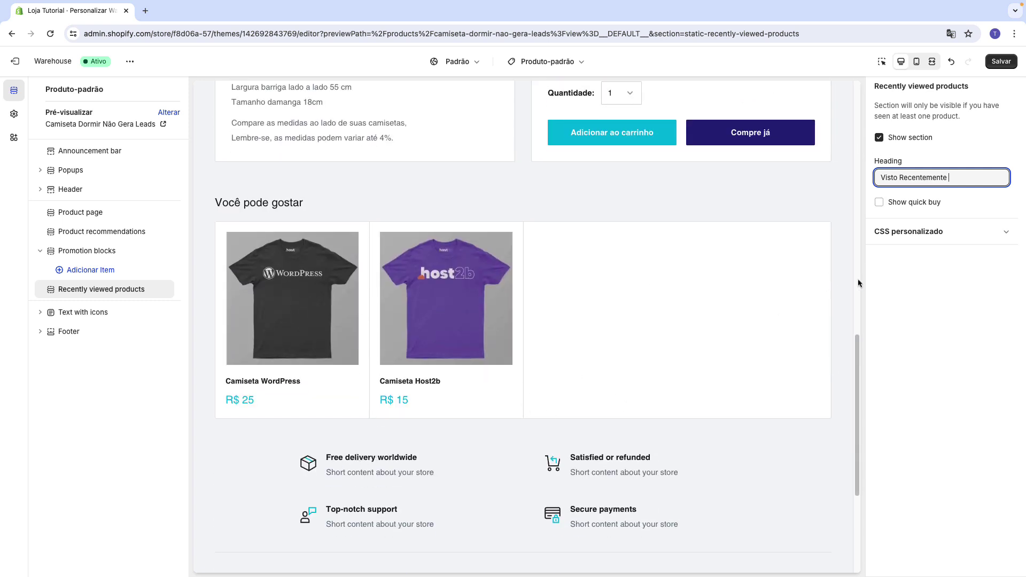
Try Show quick buy on the recently viewed products, check the preview, and turn it off again
left_click(879, 202)
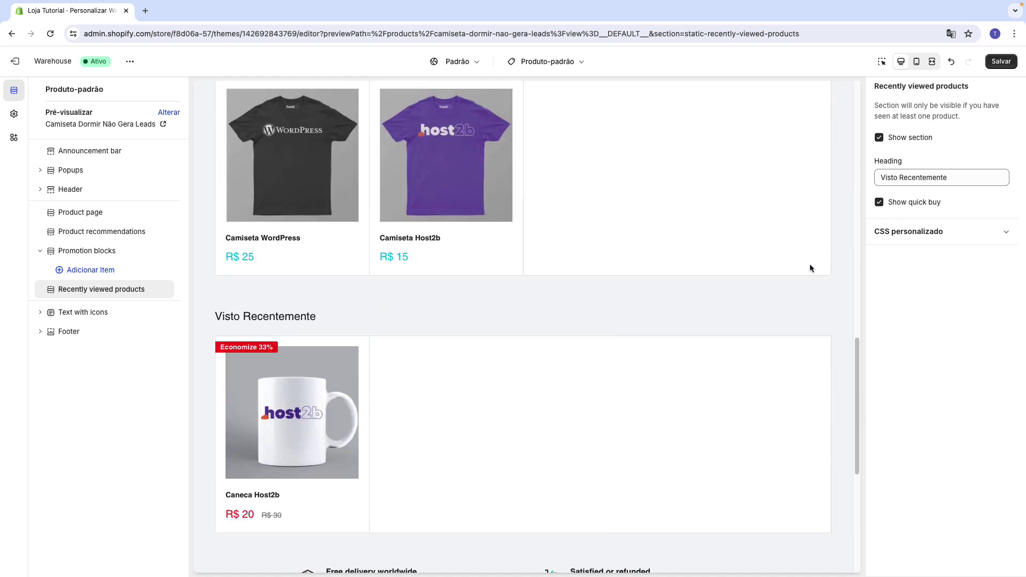
left_click(917, 208)
left_click(917, 210)
left_click(917, 210)
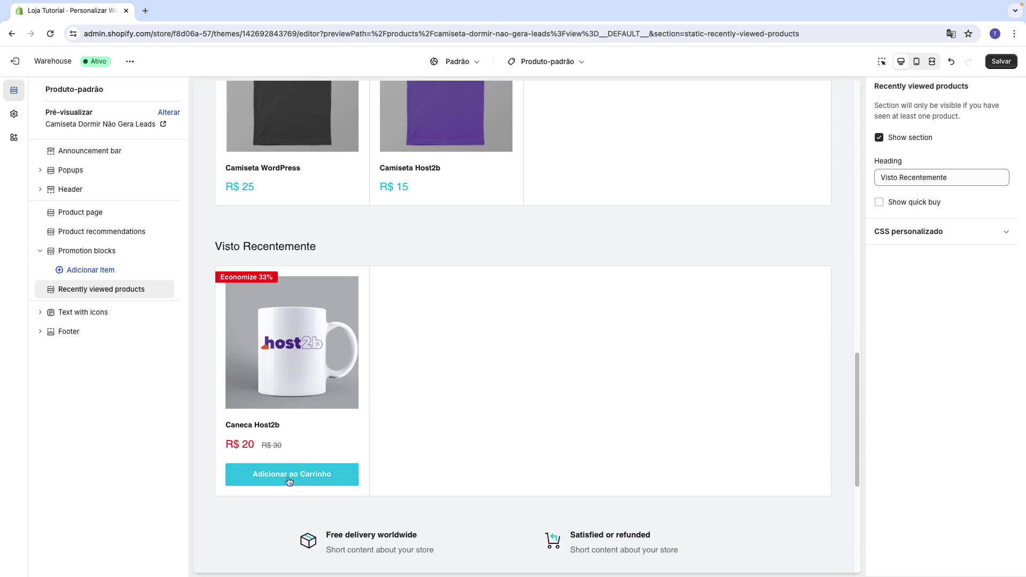
left_click(908, 208)
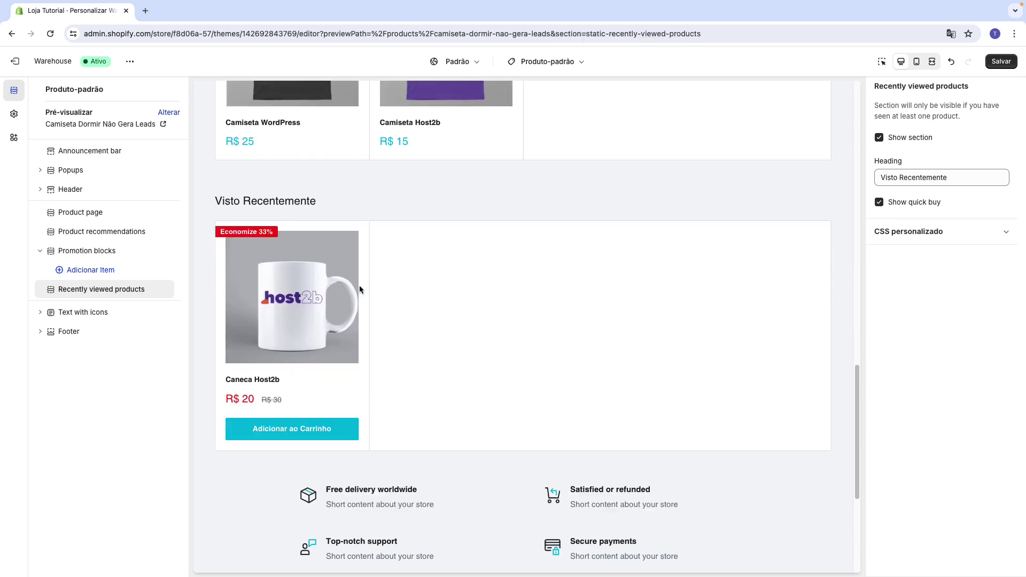
left_click(925, 206)
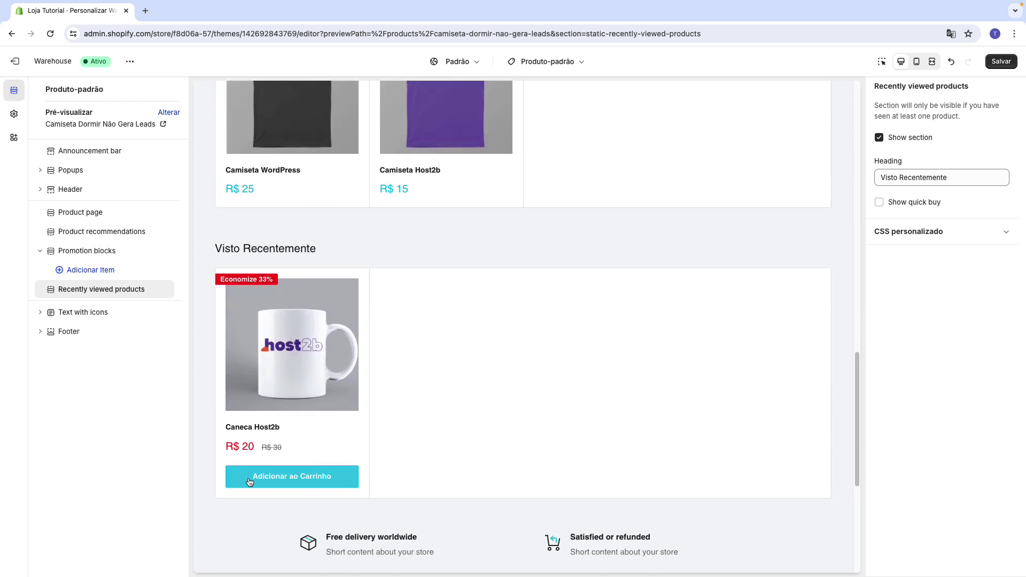
Review the product page preview back up to the header and save the template changes
scroll(397, 476, "up", 15)
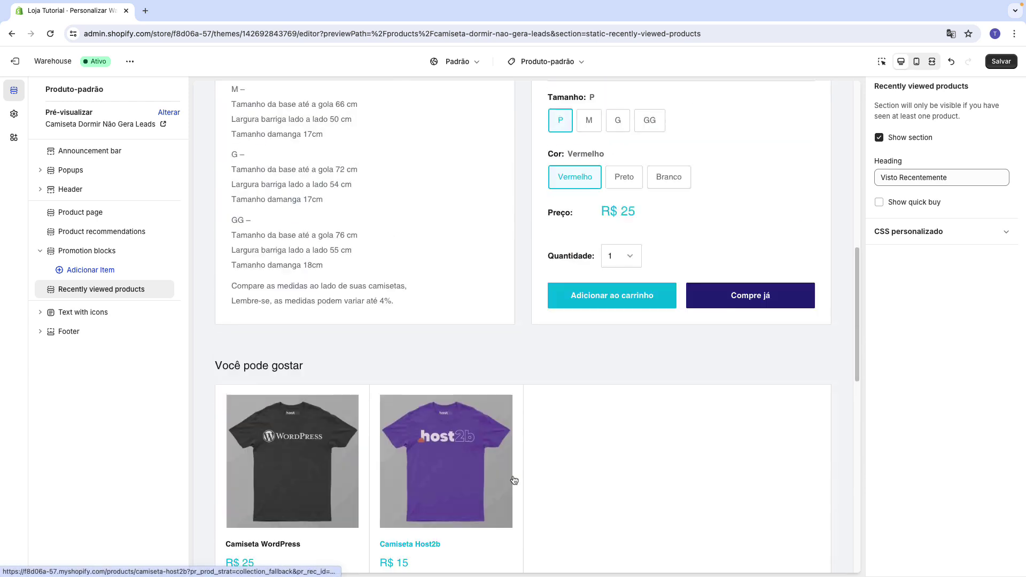
scroll(561, 363, "up", 5)
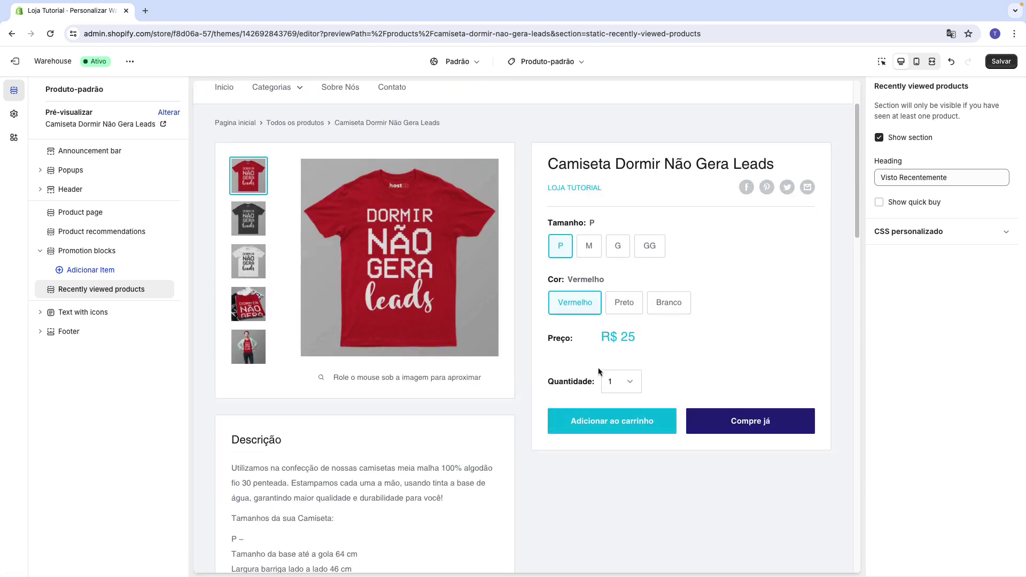
scroll(598, 371, "up", 1)
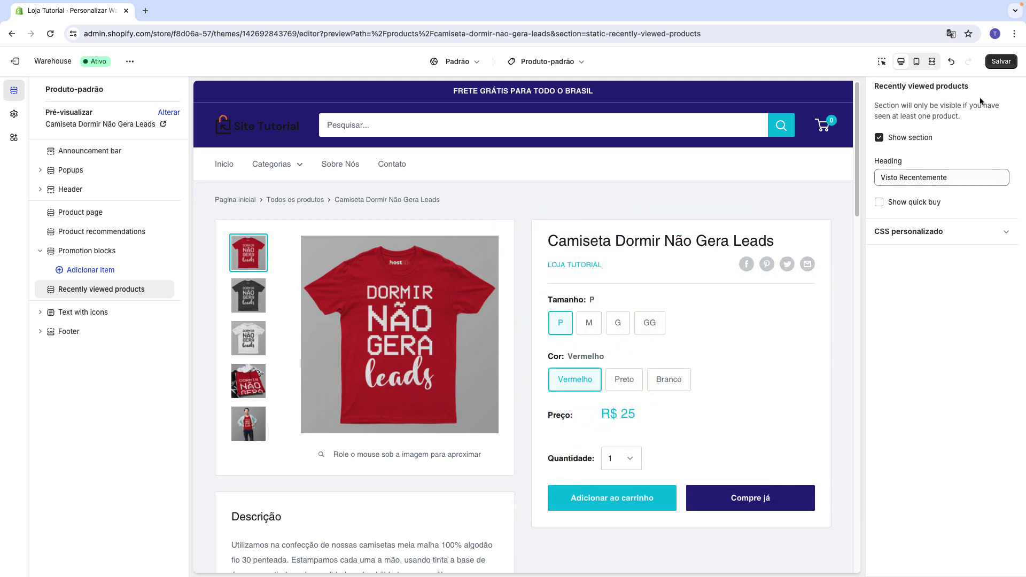
left_click(997, 67)
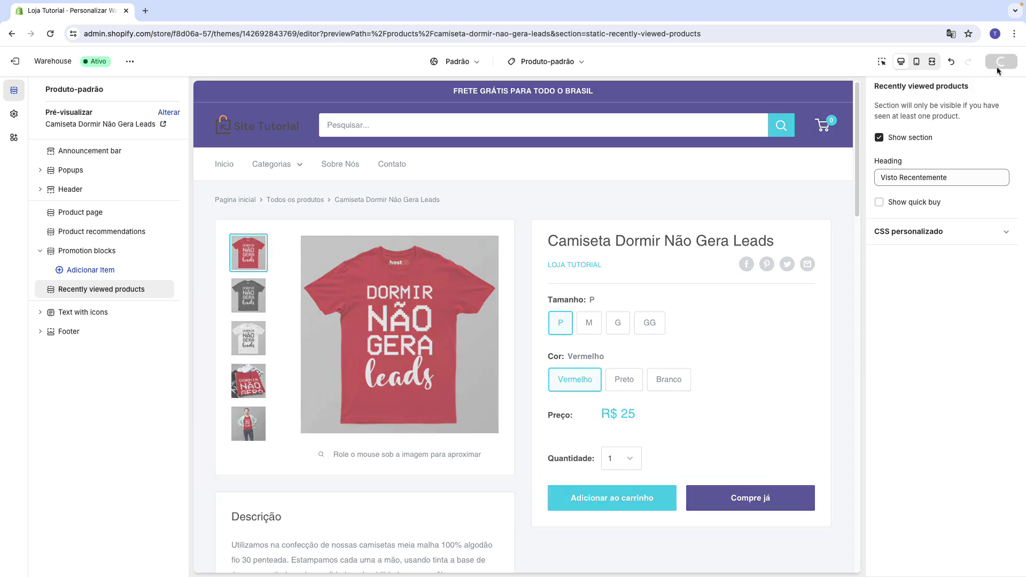